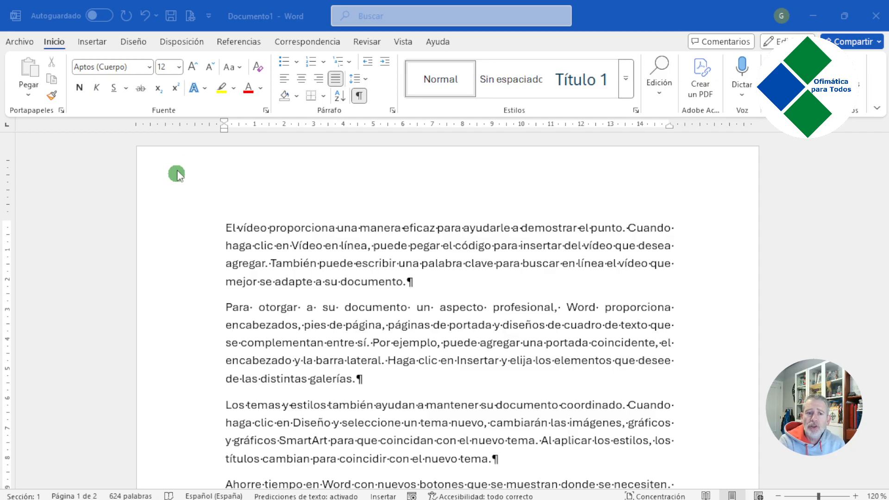
# Open the custom margin settings and set the top and bottom page margins to 2 cm.
pyautogui.click(183, 43)
pyautogui.click(183, 43)
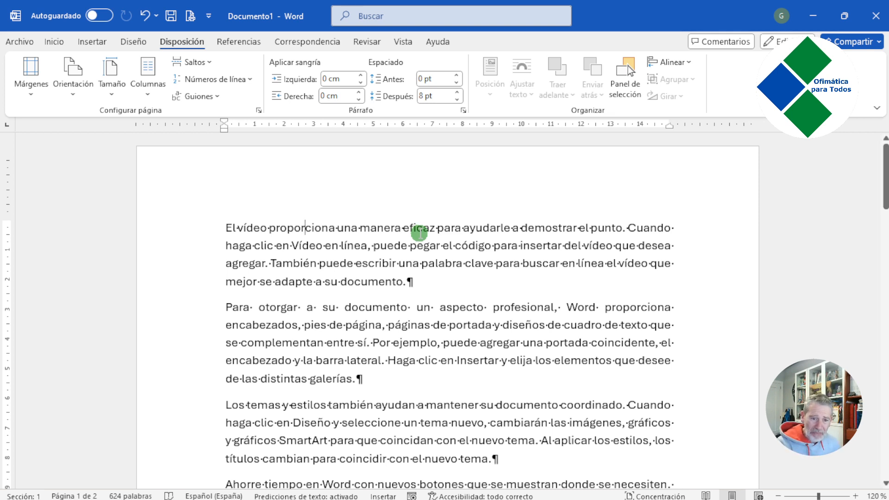
pyautogui.click(32, 95)
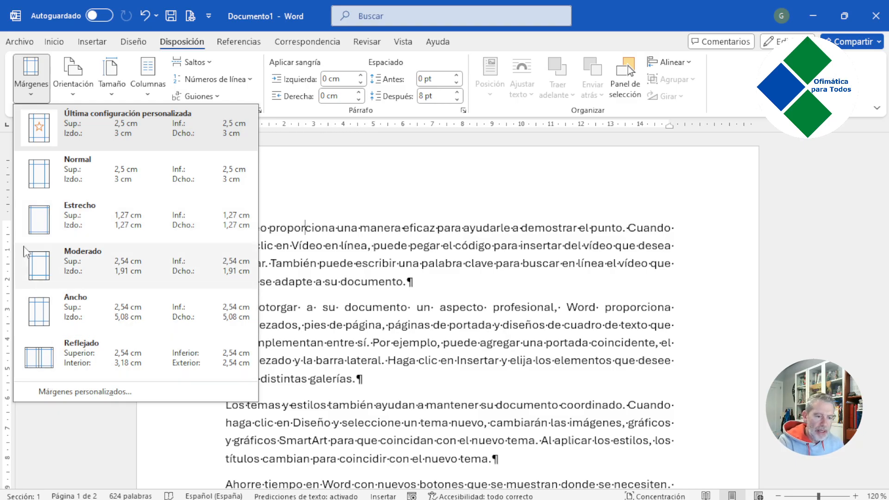
pyautogui.click(109, 396)
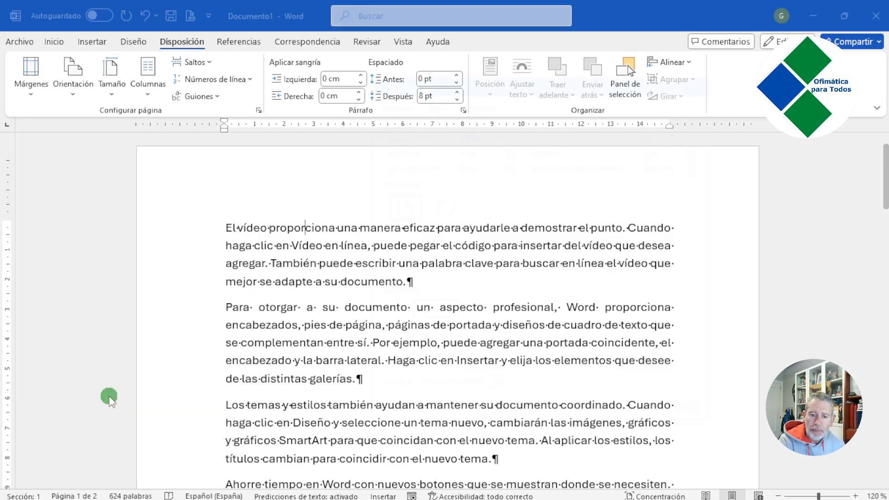
pyautogui.moveTo(492, 79); pyautogui.dragTo(365, 101)
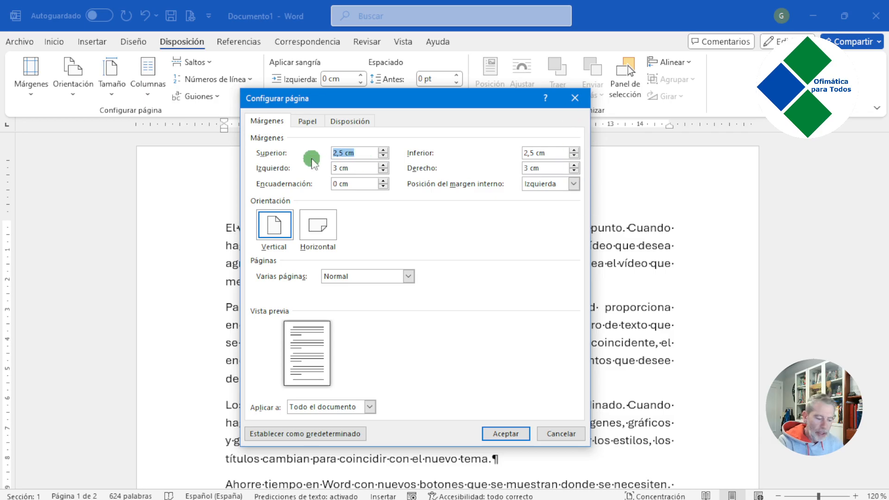
pyautogui.write('2')
pyautogui.doubleClick(532, 153)
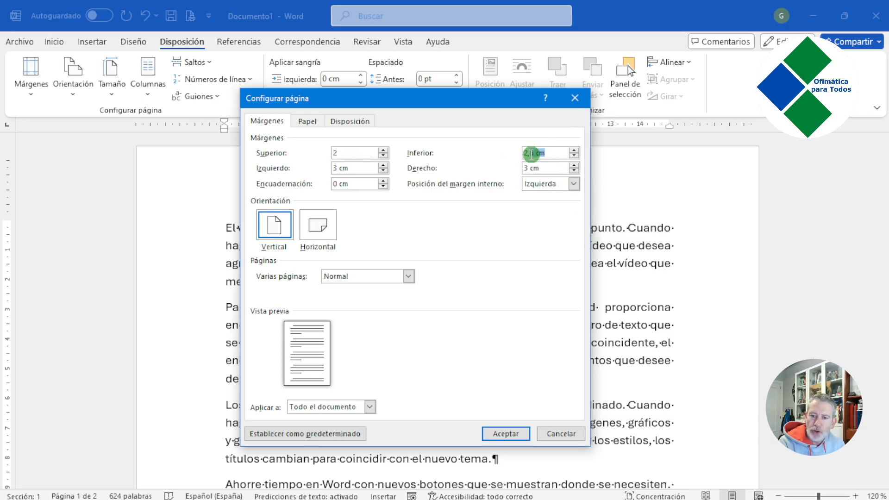
pyautogui.write('2')
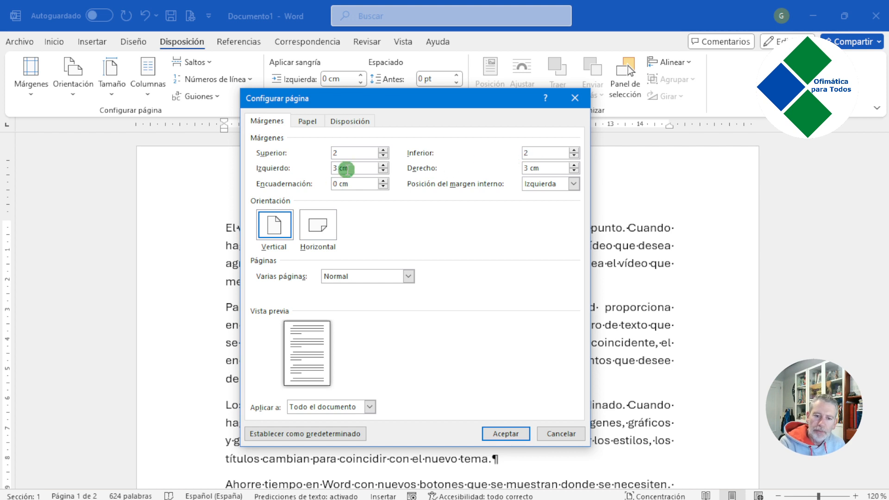
# Set the left and right page margins to 2 cm and apply the margins to the whole document.
pyautogui.moveTo(347, 168); pyautogui.dragTo(327, 169)
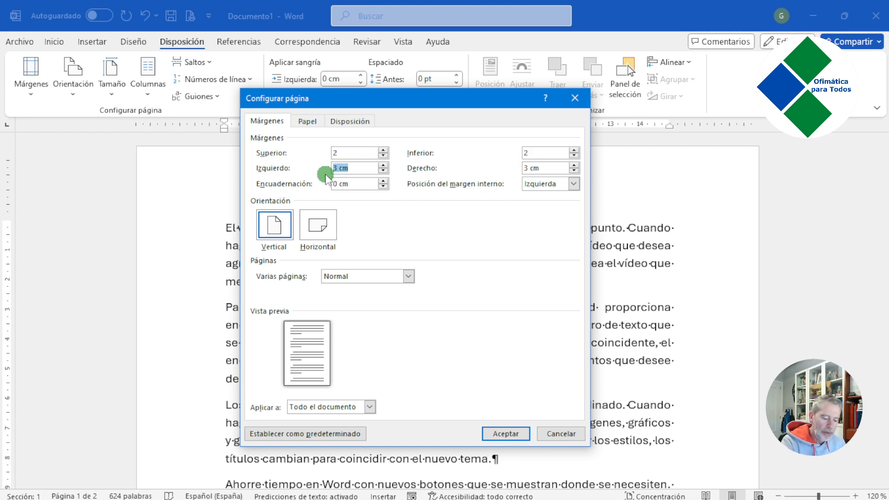
pyautogui.write('2')
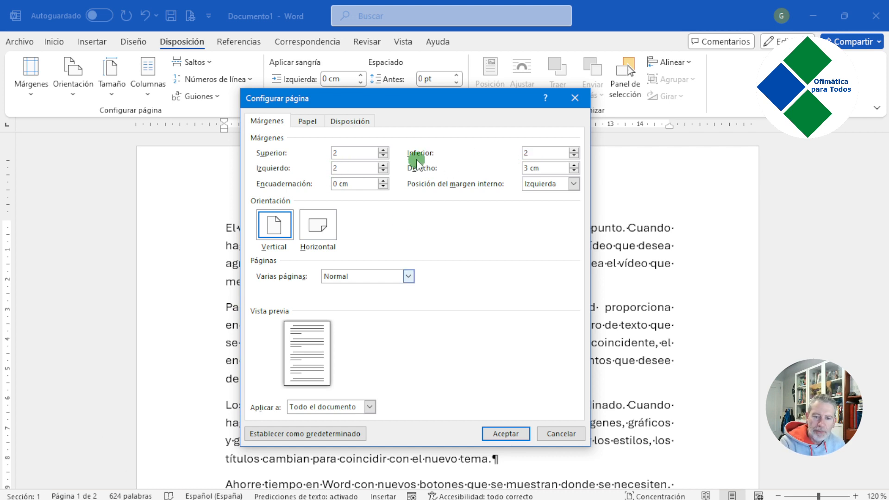
pyautogui.moveTo(552, 168); pyautogui.dragTo(511, 172)
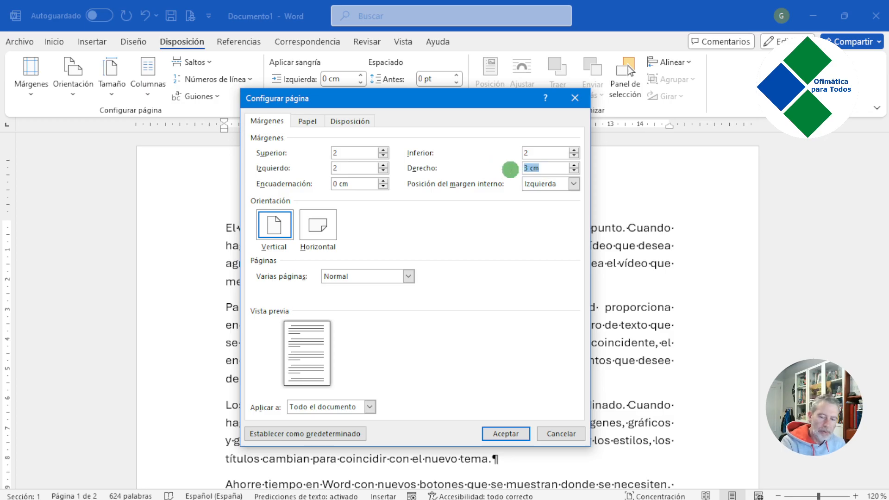
pyautogui.write('2')
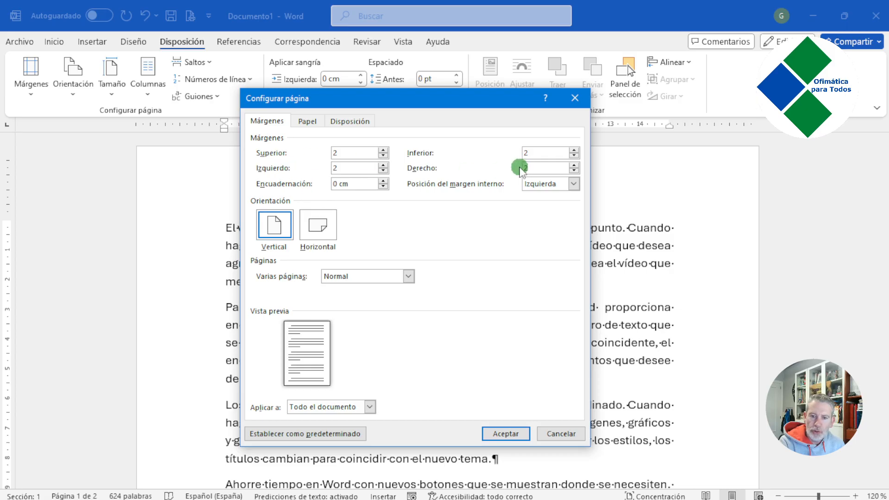
pyautogui.click(506, 434)
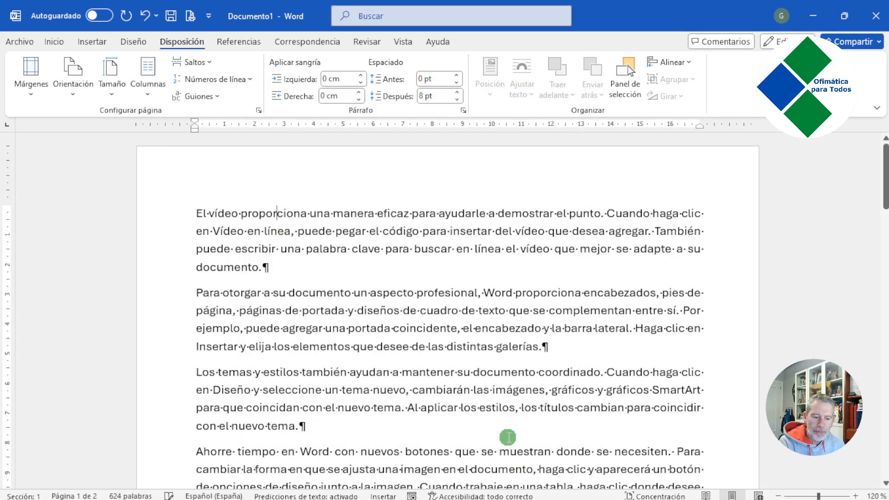
# Look through both pages of the document to check how the text fits the new margins.
pyautogui.scroll(-10, 312, 325)
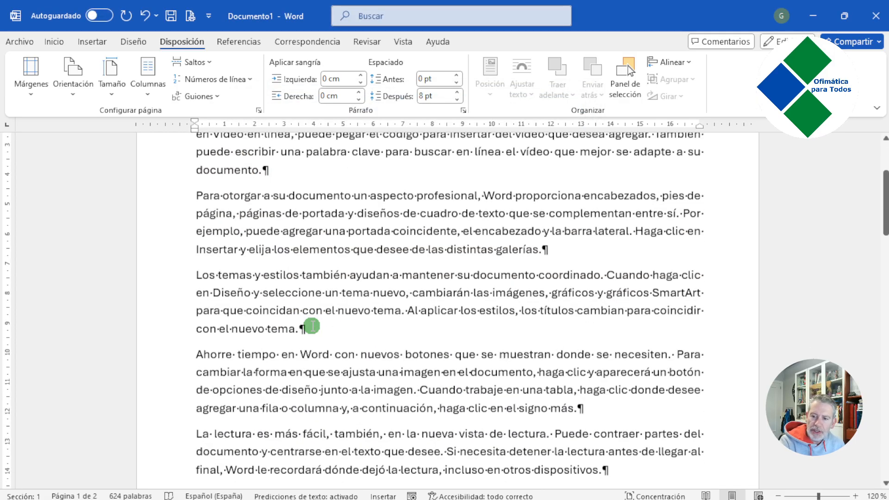
pyautogui.scroll(-3, 312, 324)
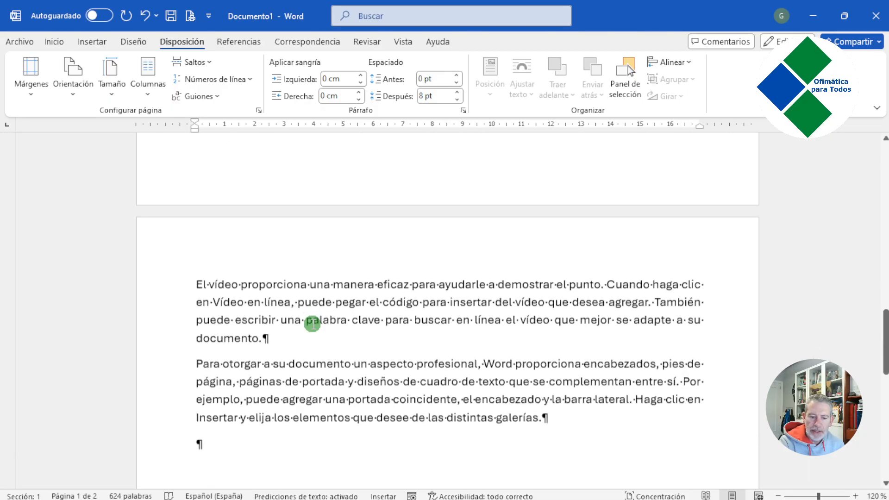
pyautogui.scroll(7, 312, 323)
pyautogui.scroll(10, 312, 323)
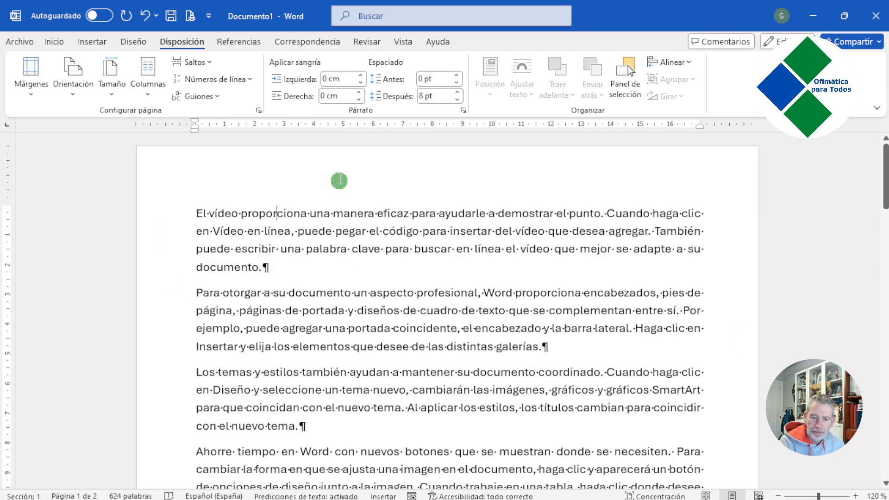
pyautogui.scroll(-5, 474, 276)
pyautogui.scroll(-8, 471, 280)
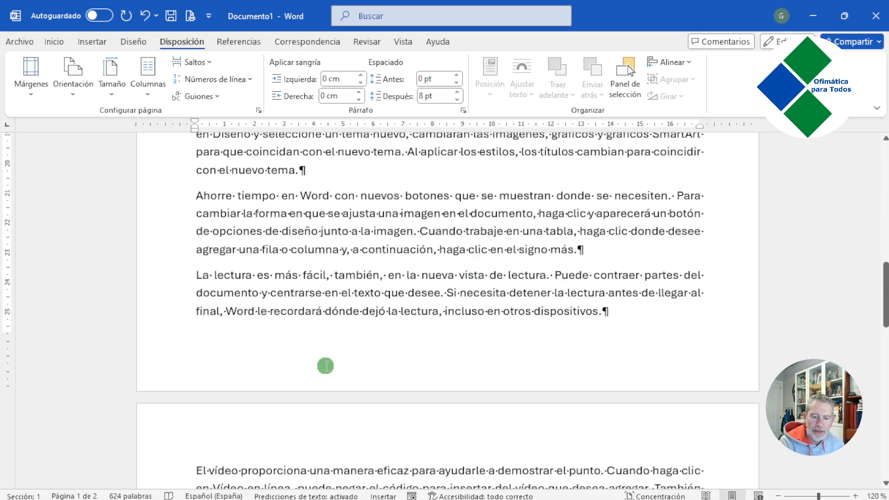
pyautogui.scroll(8, 485, 350)
pyautogui.scroll(6, 484, 351)
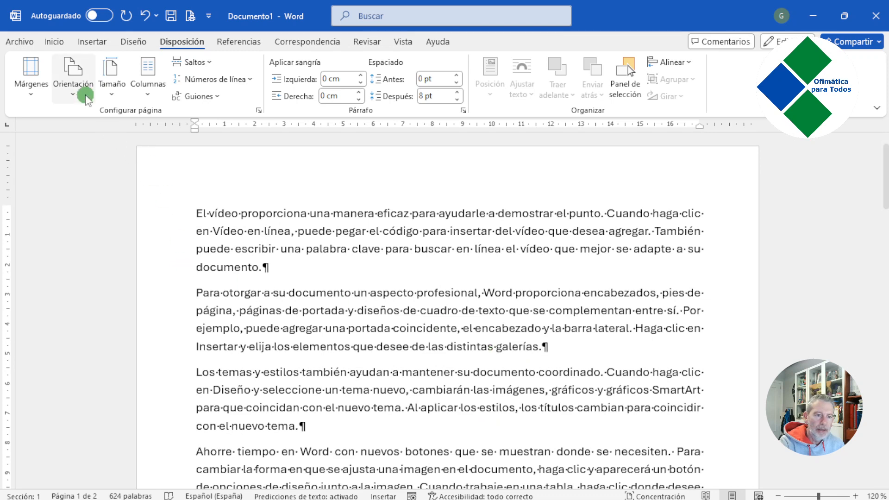
# Reopen the page setup and examine the gutter position and multiple pages options, keeping Izquierda and Normal.
pyautogui.click(259, 111)
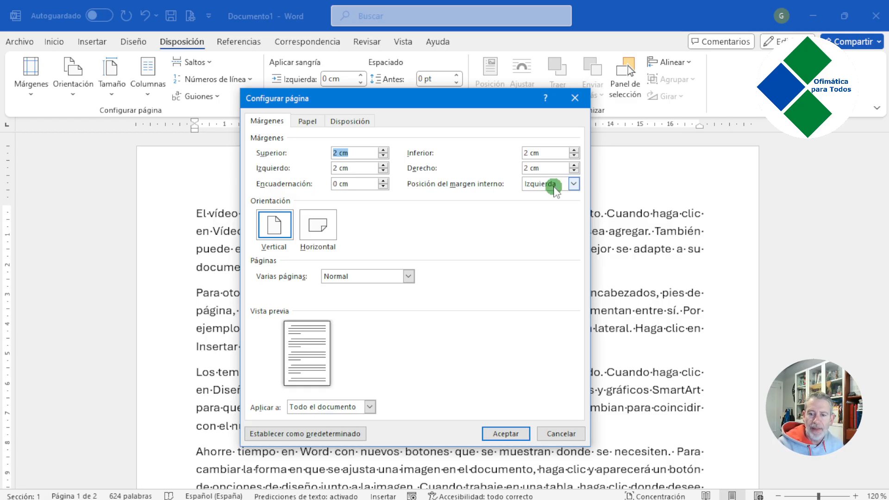
pyautogui.click(574, 185)
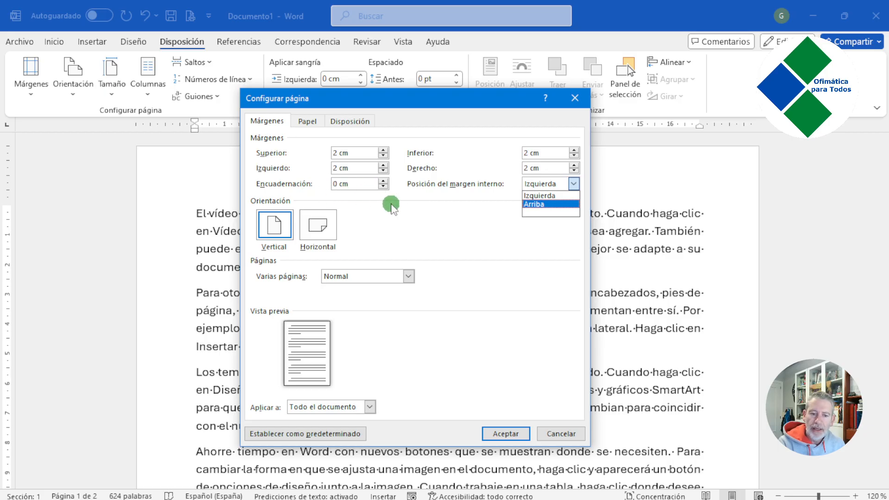
pyautogui.click(372, 198)
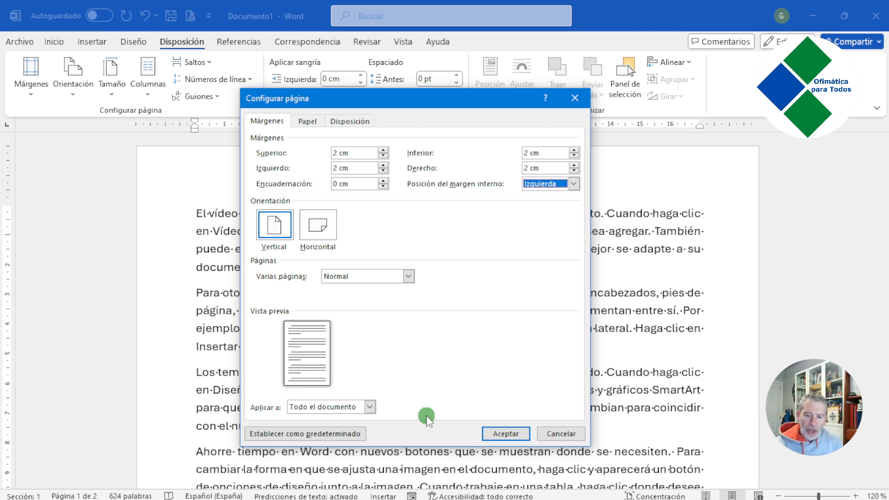
pyautogui.click(408, 277)
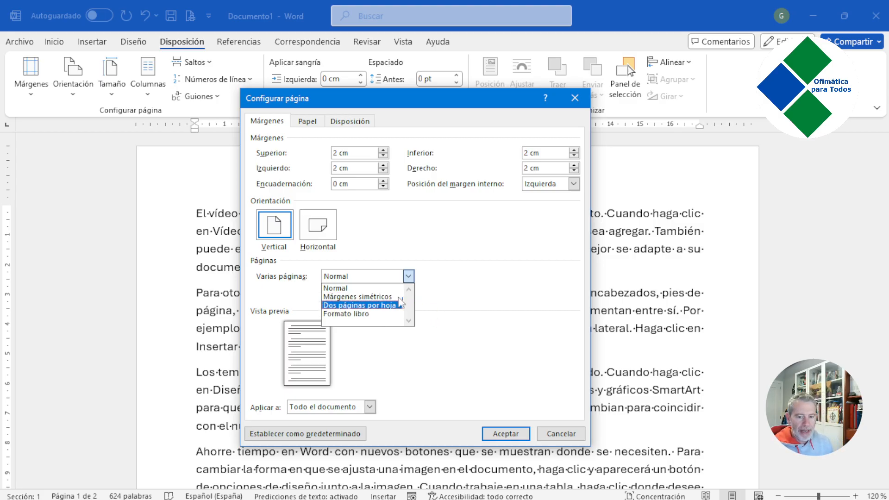
pyautogui.click(348, 288)
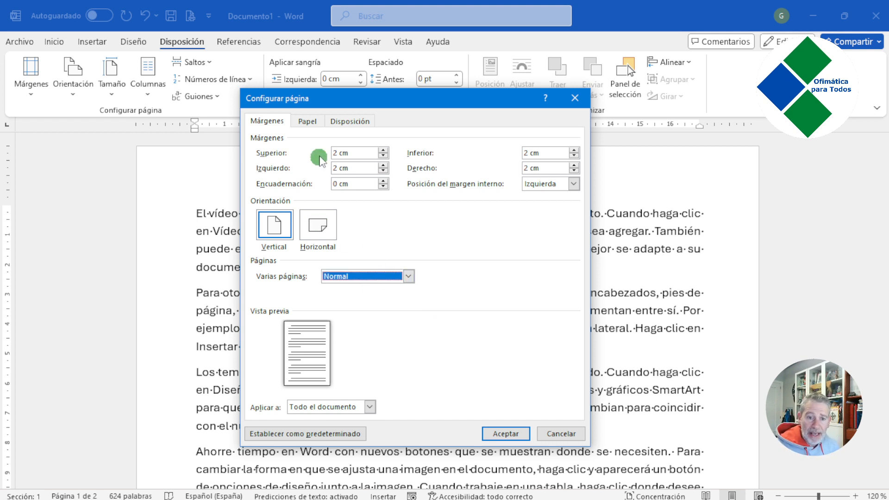
# Examine the available paper sizes in the page setup and keep A4 selected.
pyautogui.moveTo(314, 98); pyautogui.dragTo(432, 101)
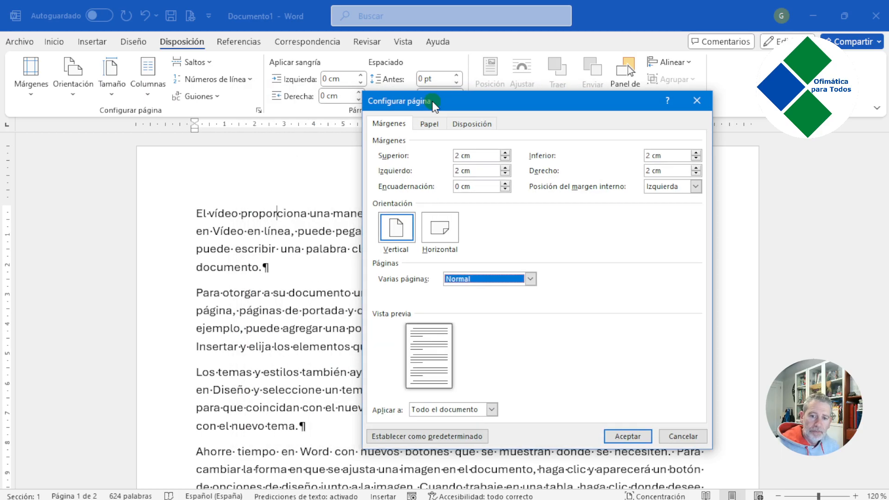
pyautogui.click(431, 124)
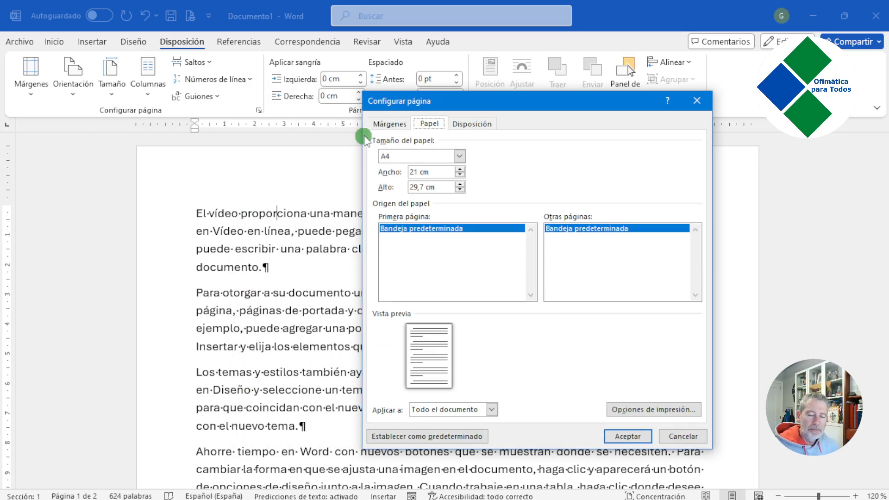
pyautogui.click(458, 157)
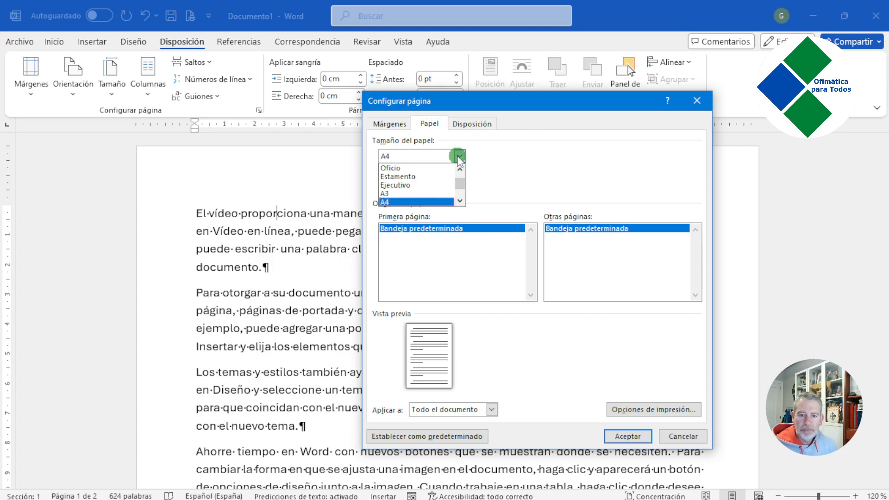
pyautogui.click(461, 200)
pyautogui.click(461, 200)
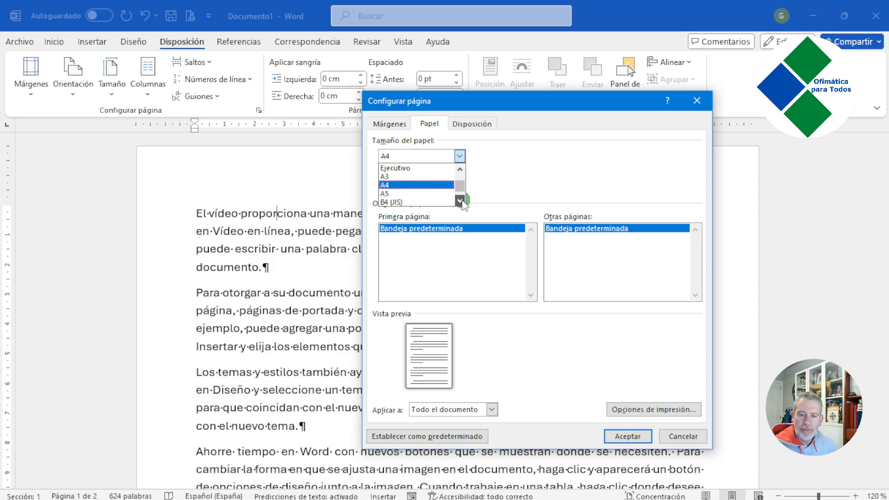
pyautogui.click(462, 200)
pyautogui.click(462, 200)
pyautogui.moveTo(461, 189); pyautogui.dragTo(463, 179)
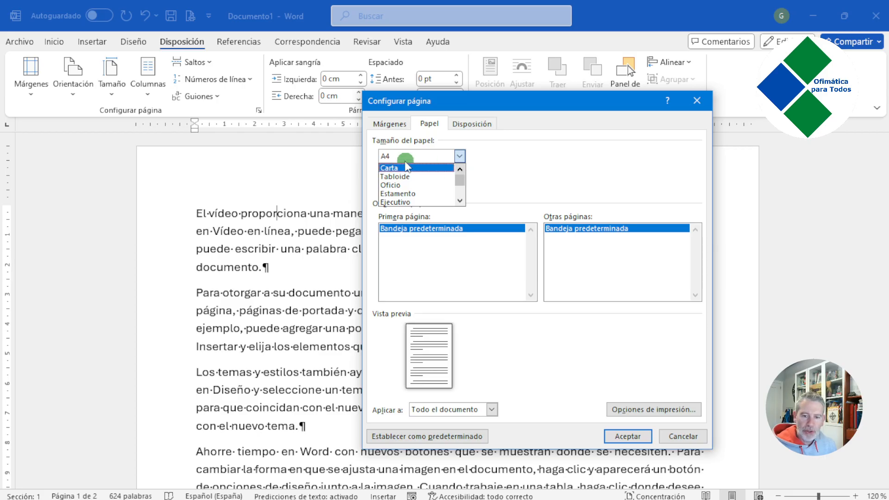
pyautogui.click(462, 200)
pyautogui.click(461, 200)
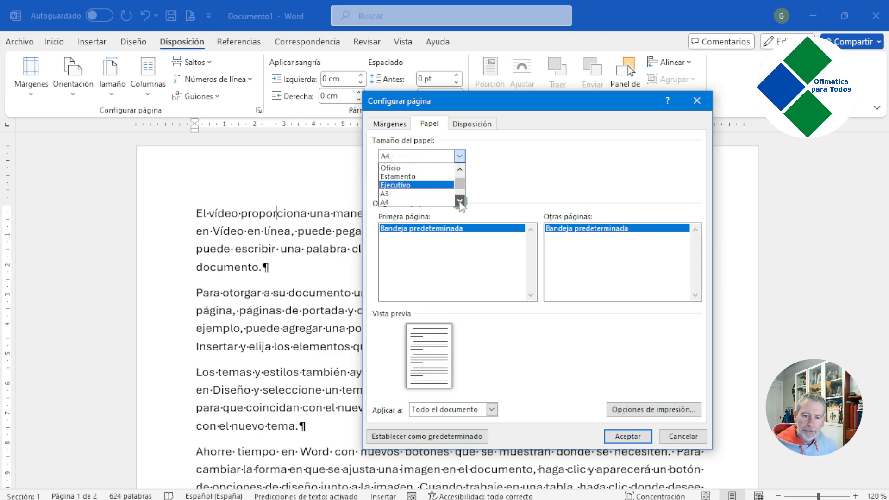
pyautogui.click(461, 201)
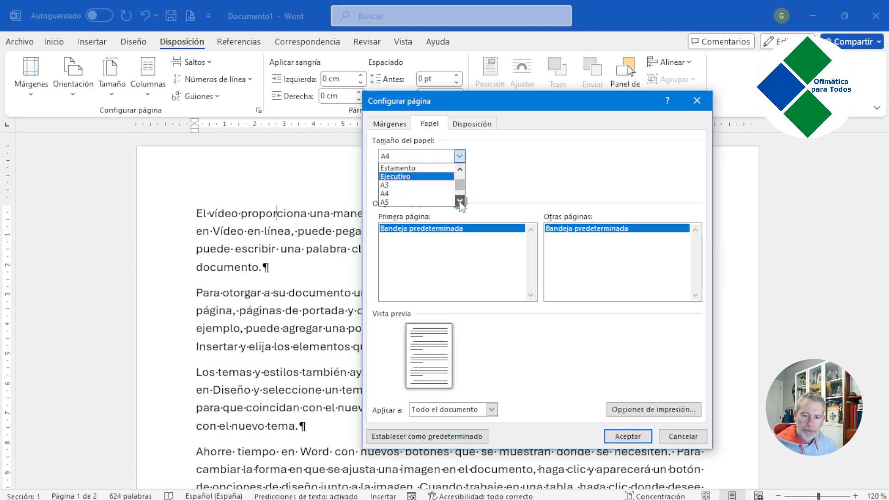
pyautogui.click(387, 197)
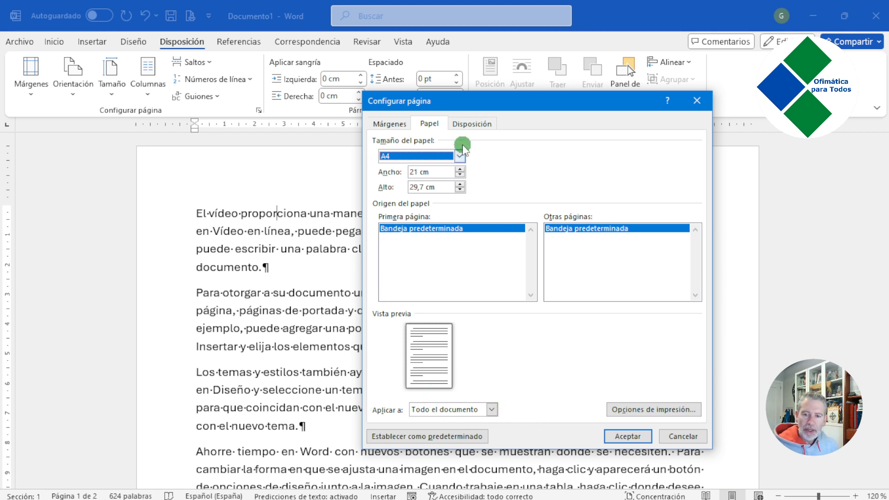
# Examine the section start, vertical alignment and apply-to options in the page setup's layout settings.
pyautogui.click(467, 124)
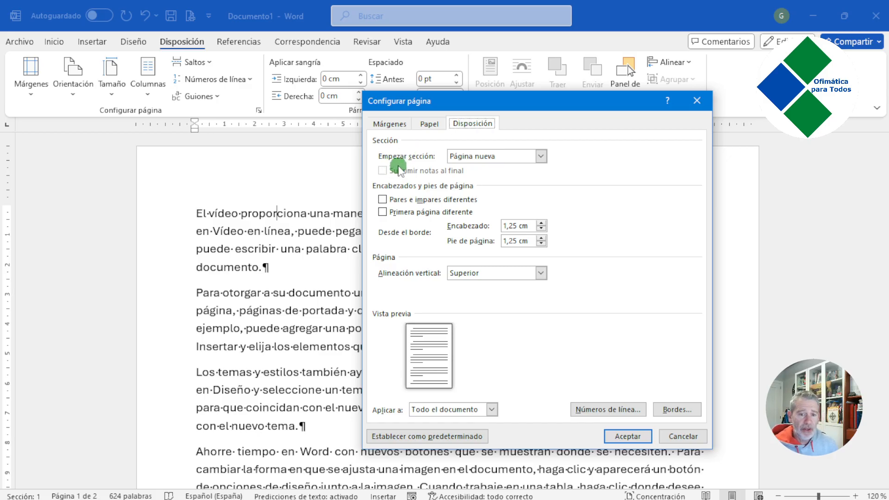
pyautogui.click(542, 156)
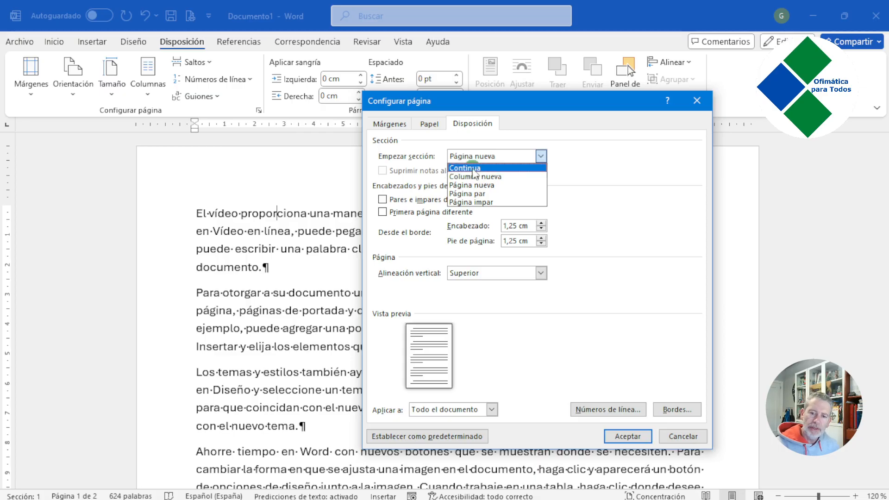
pyautogui.click(545, 157)
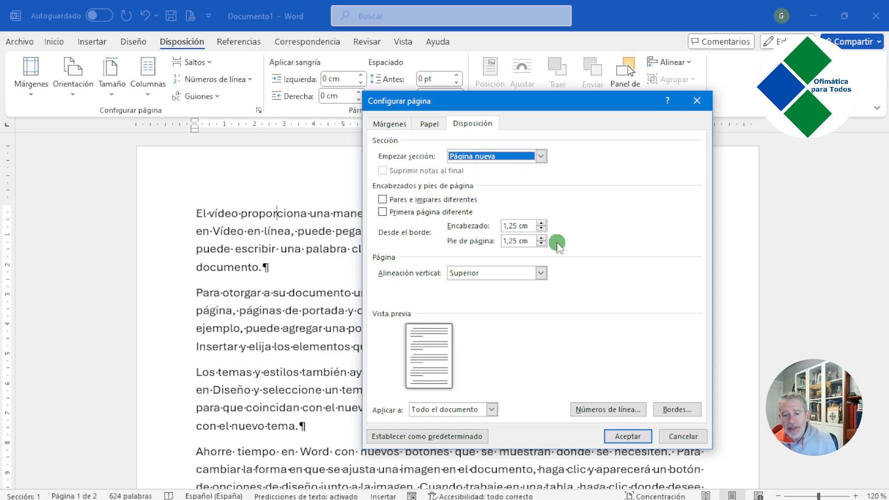
pyautogui.click(541, 273)
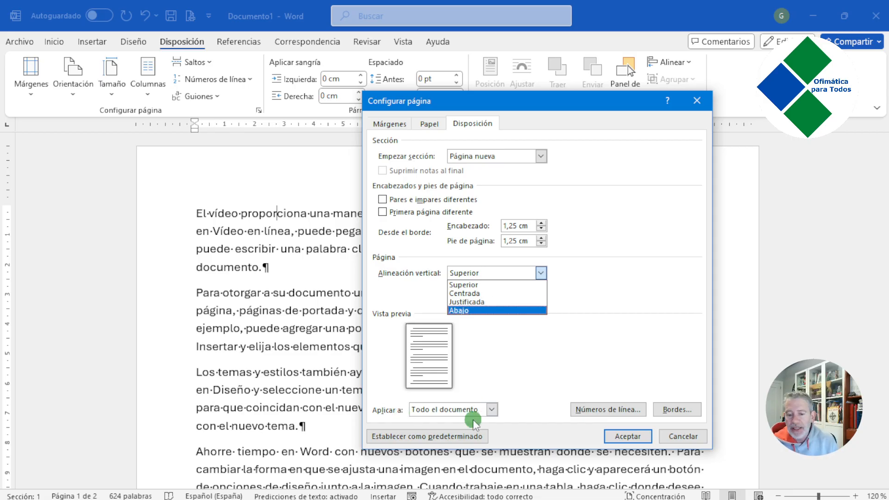
pyautogui.click(492, 409)
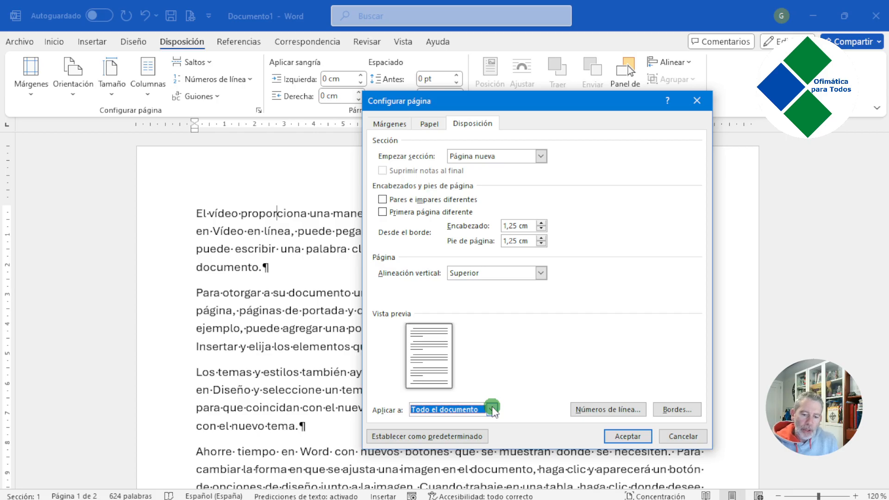
pyautogui.click(492, 409)
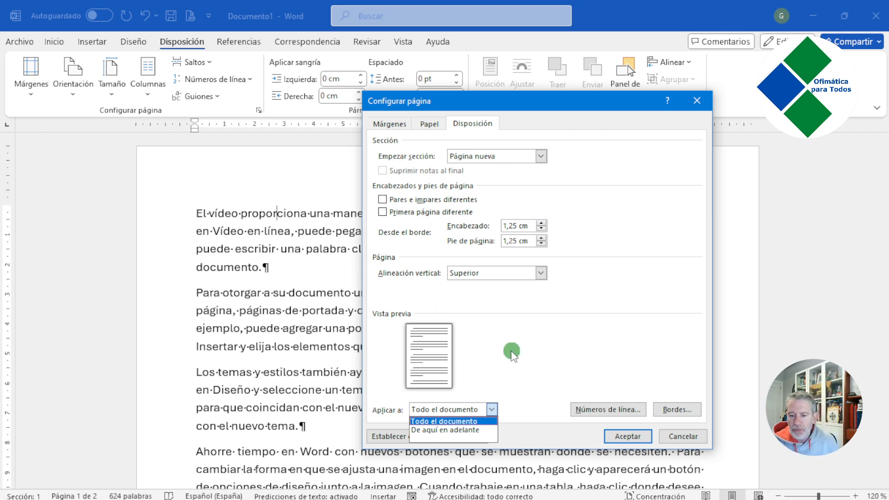
# Keep Todo el documento as the scope and accept the page setup.
pyautogui.click(456, 350)
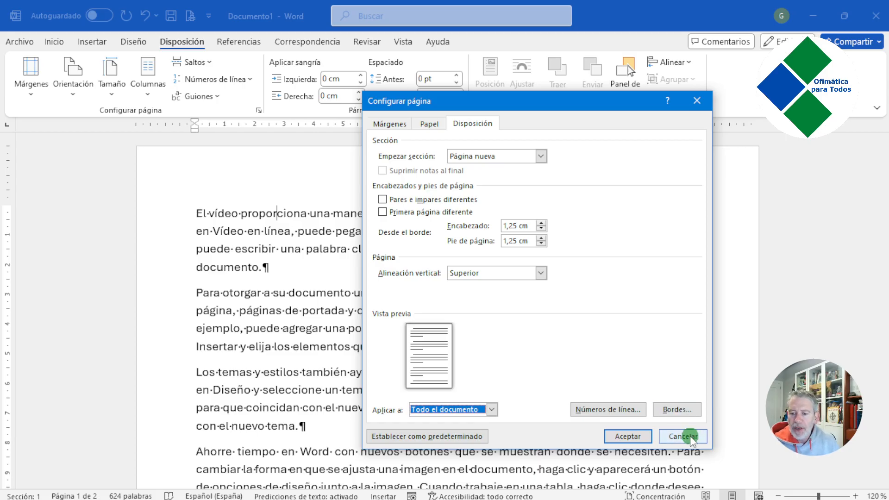
pyautogui.click(642, 438)
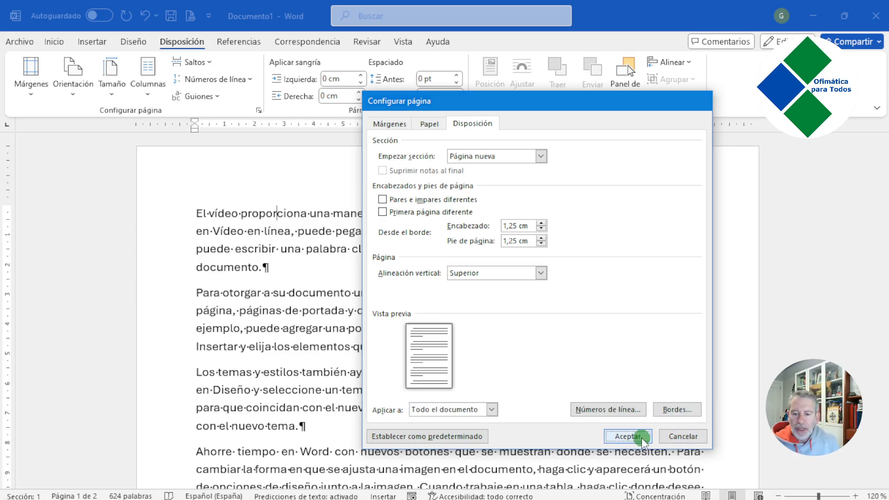
# Go to the first paragraph of page two and examine the available page and section break types.
pyautogui.scroll(-5, 494, 328)
pyautogui.scroll(-8, 494, 329)
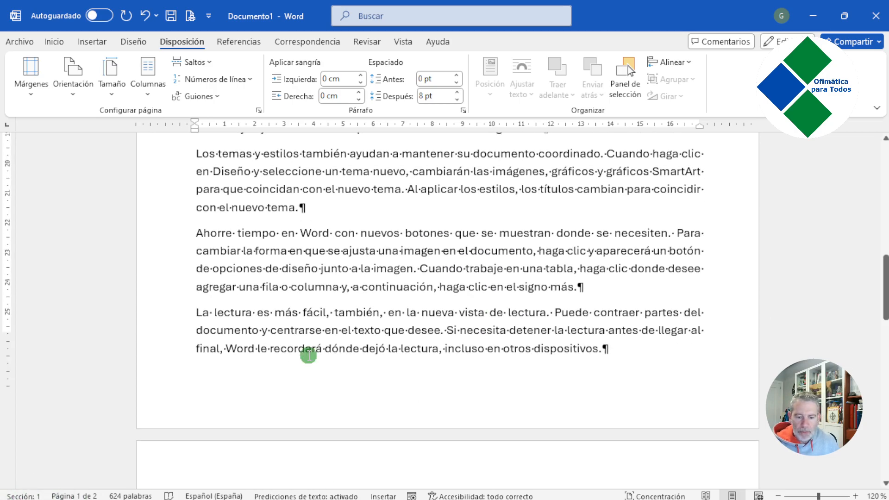
pyautogui.scroll(-4, 513, 457)
pyautogui.click(287, 322)
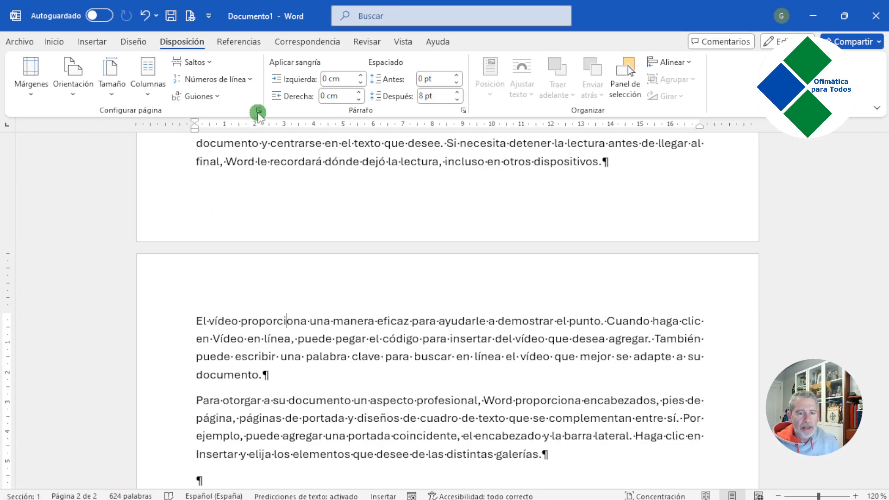
pyautogui.click(210, 63)
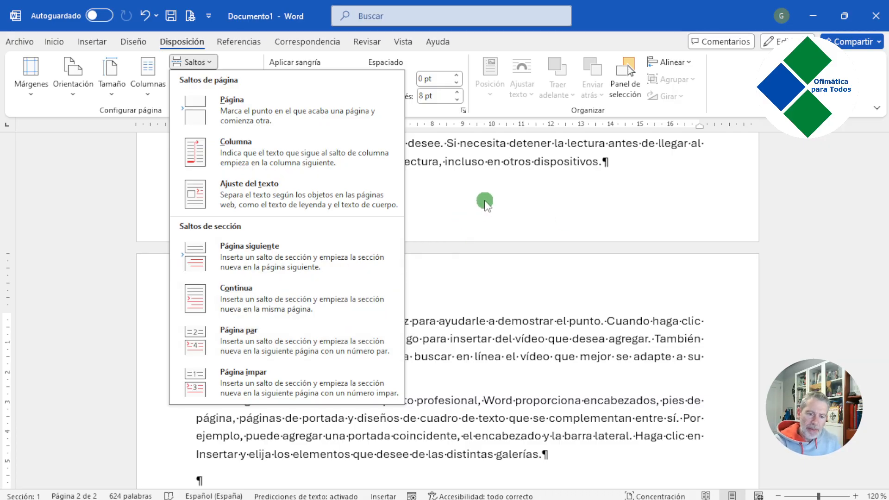
pyautogui.click(512, 317)
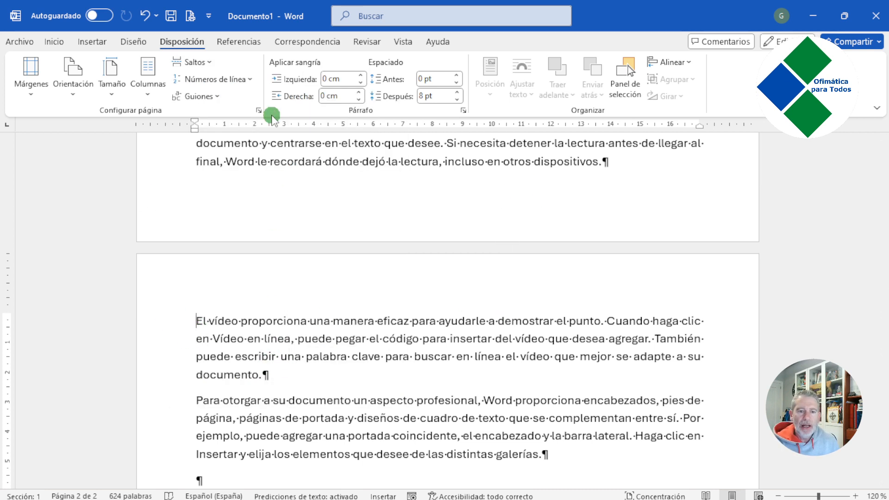
# Set the page orientation to Horizontal from the start of page two's text onward, applying it to De aquí en adelante.
pyautogui.click(259, 111)
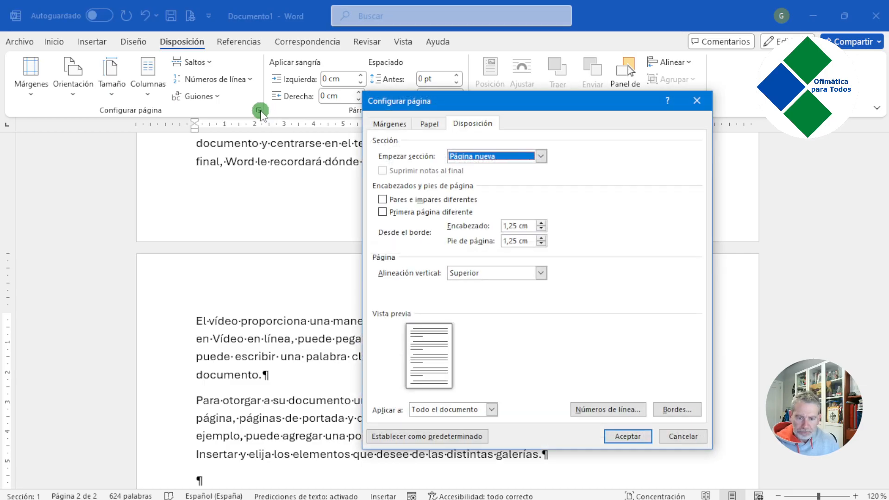
pyautogui.click(391, 124)
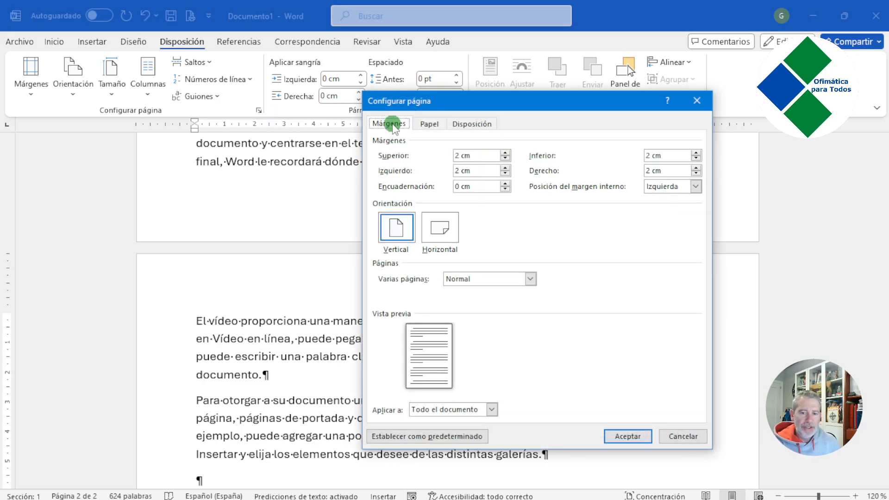
pyautogui.click(440, 240)
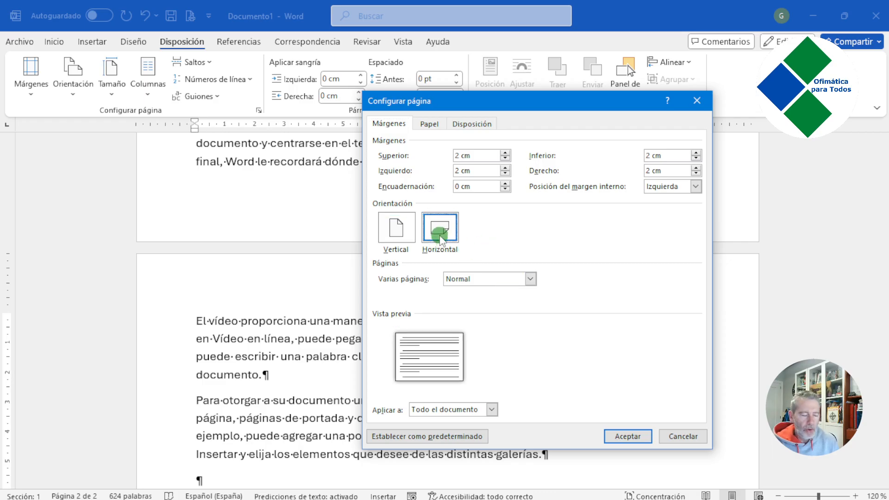
pyautogui.click(492, 409)
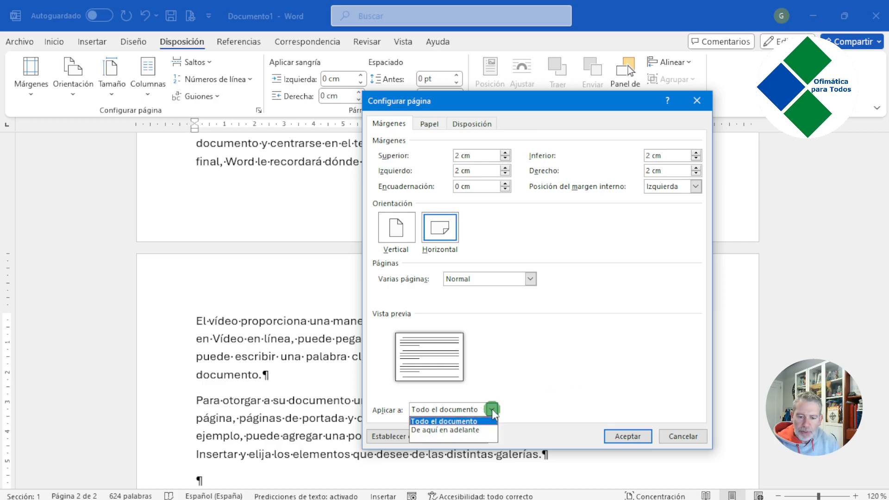
pyautogui.click(472, 431)
pyautogui.click(625, 438)
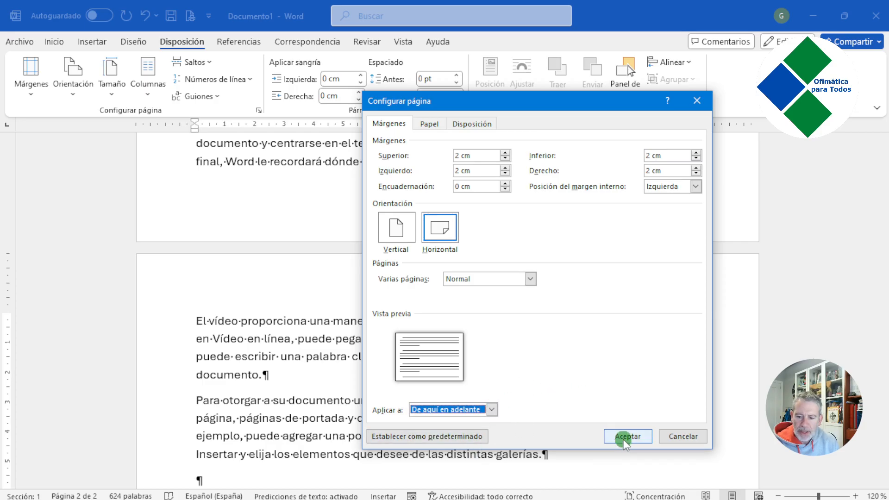
# Place the cursor in the text of each page in turn to check which section it belongs to.
pyautogui.click(302, 395)
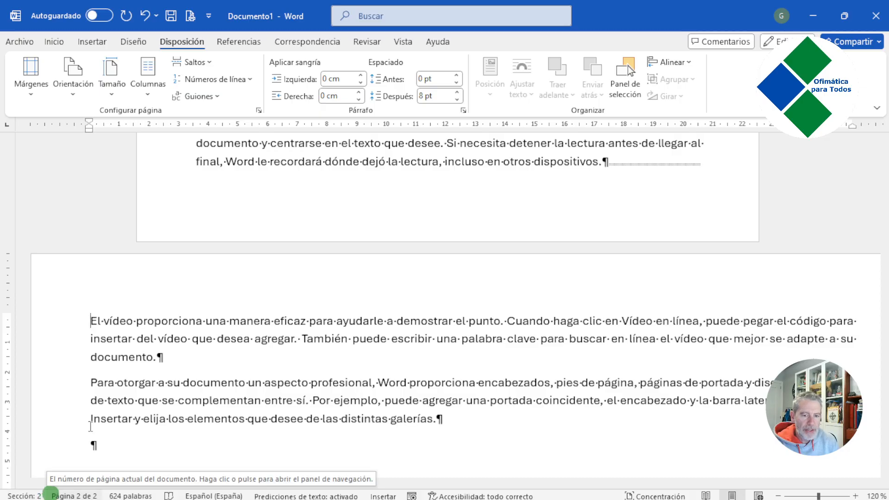
pyautogui.click(258, 163)
pyautogui.click(274, 159)
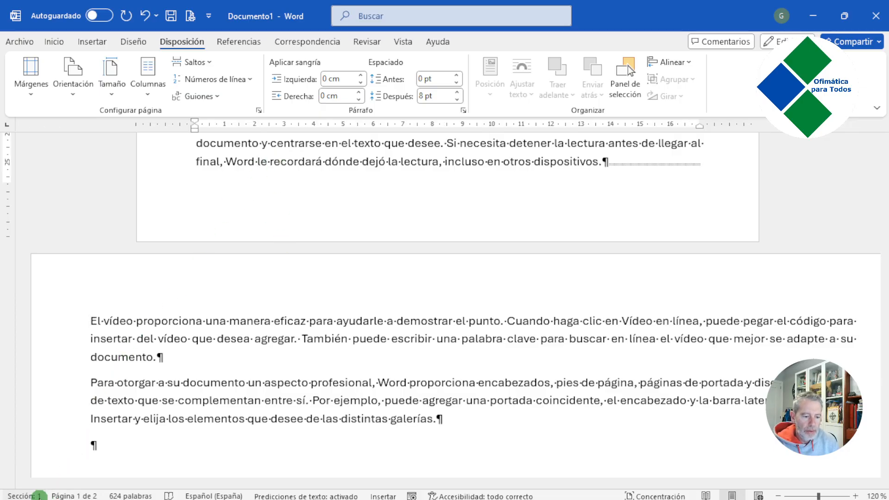
pyautogui.click(213, 323)
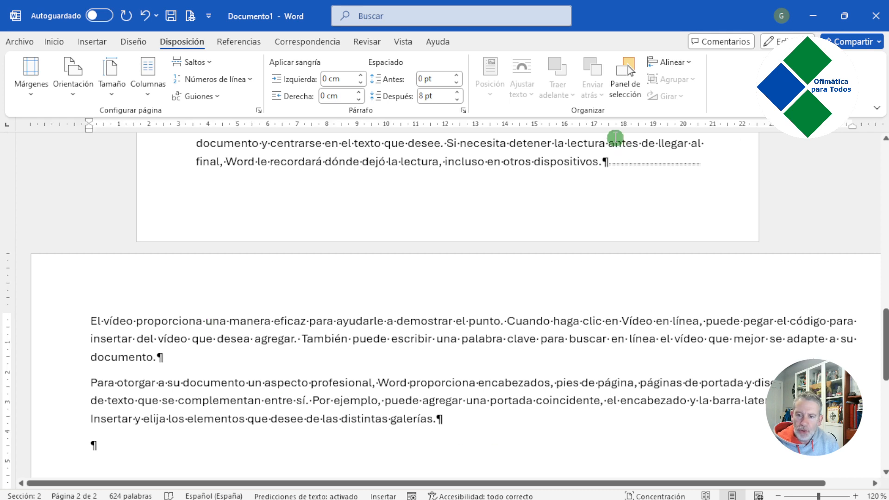
# Add an empty paragraph before the section break closing page one to examine the break, and remove the paragraph again.
pyautogui.click(607, 165)
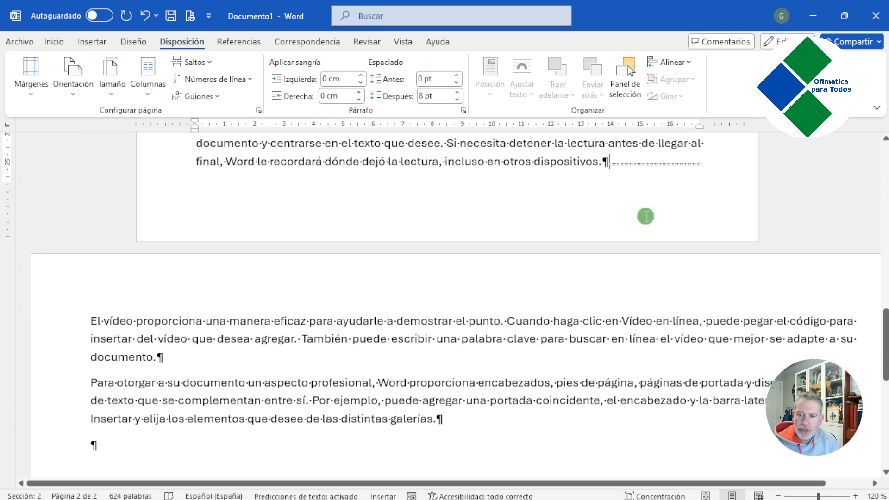
pyautogui.press('Return')
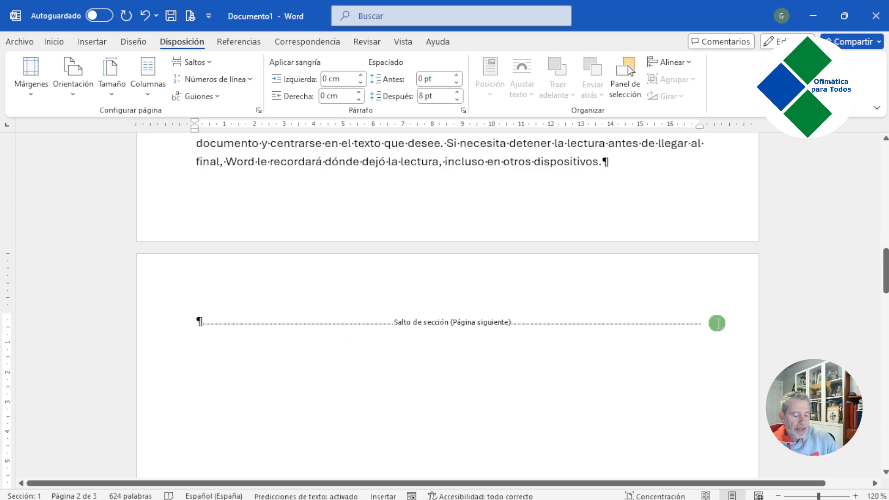
pyautogui.press('BackSpace')
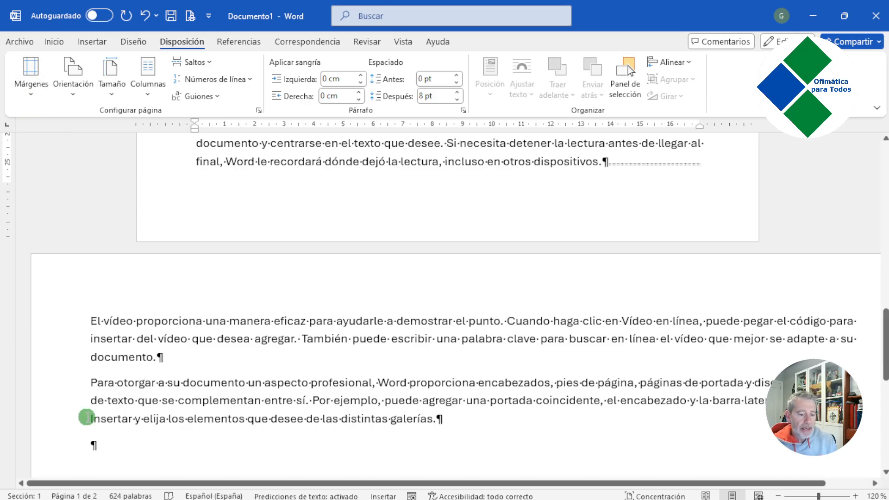
# Insert a Página siguiente section break at the empty paragraph below page two's text and check where it falls.
pyautogui.click(115, 447)
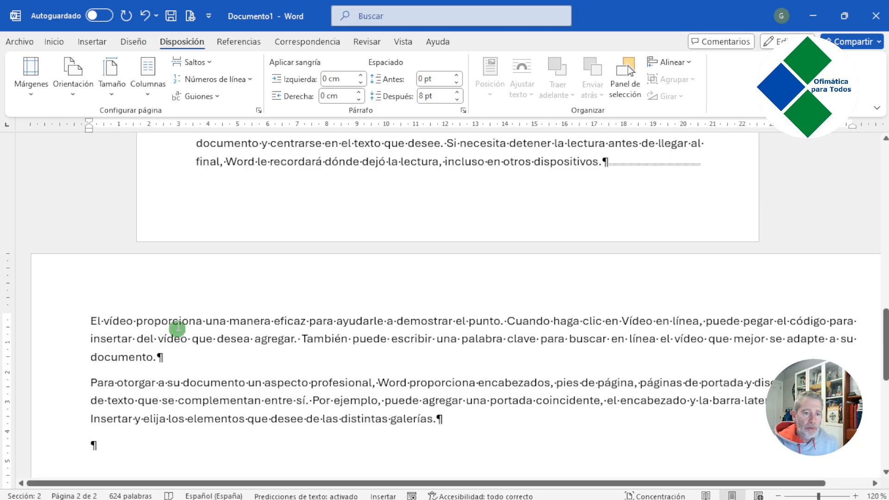
pyautogui.click(205, 61)
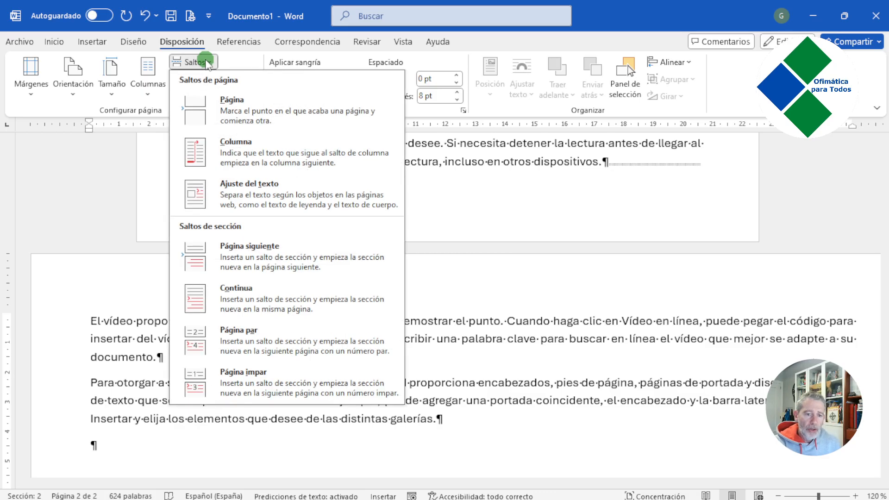
pyautogui.click(256, 264)
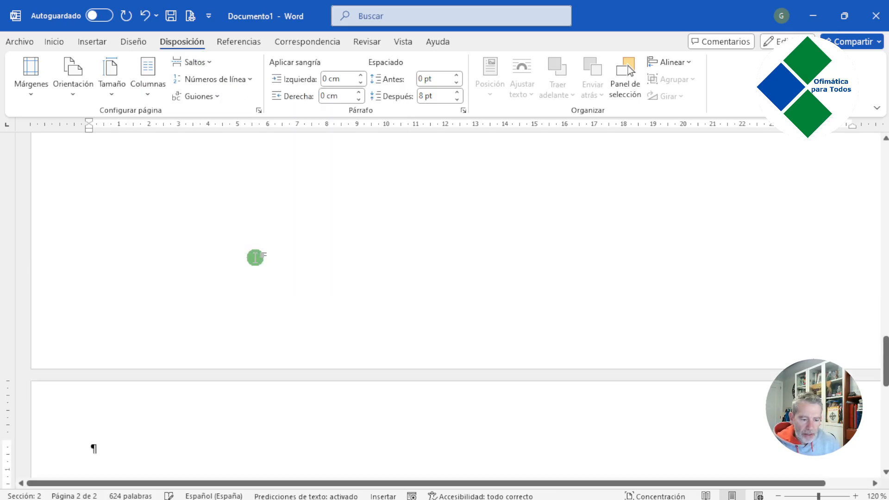
pyautogui.scroll(3, 286, 259)
pyautogui.scroll(4, 286, 260)
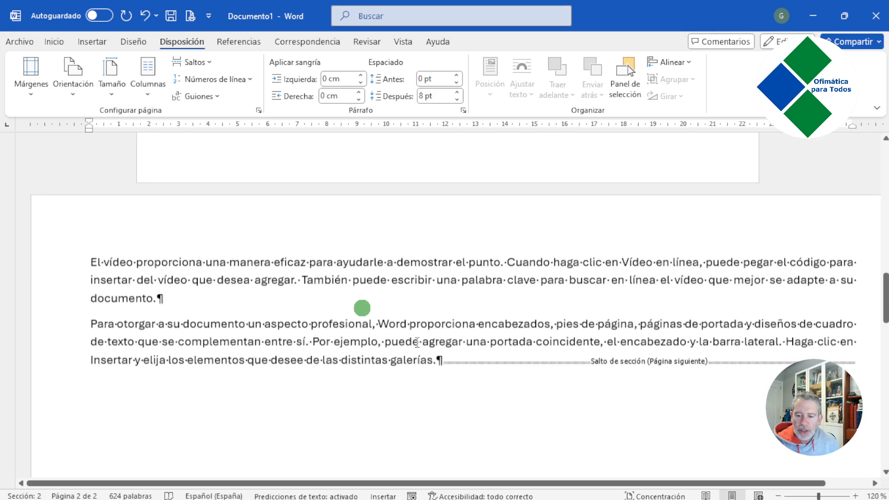
pyautogui.scroll(-8, 351, 317)
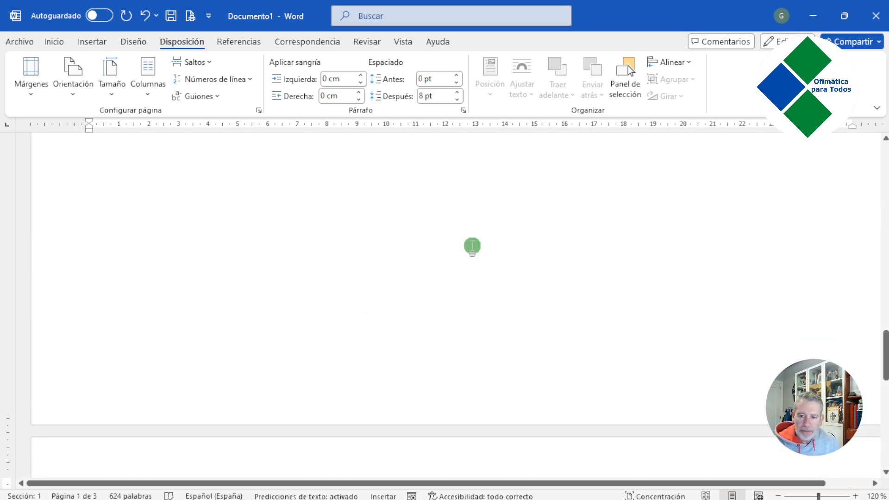
pyautogui.scroll(7, 471, 246)
# Set the orientation of the new section on page three to Vertical.
pyautogui.scroll(-18, 185, 258)
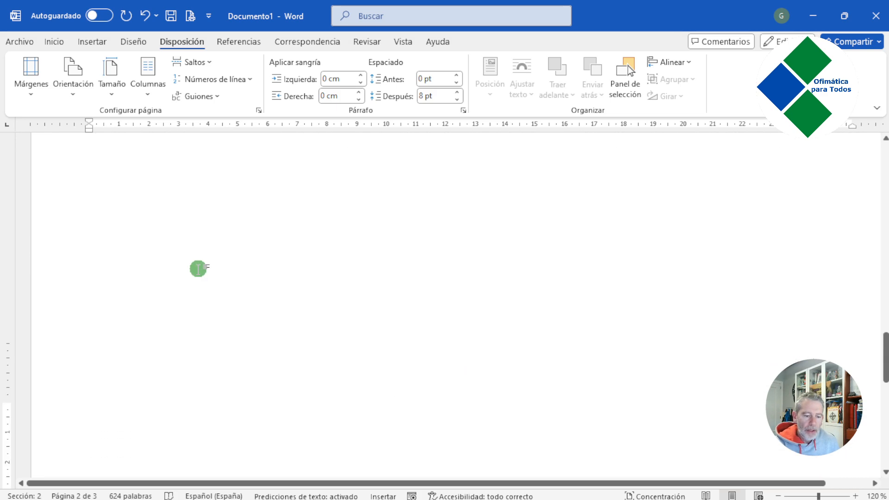
pyautogui.click(104, 226)
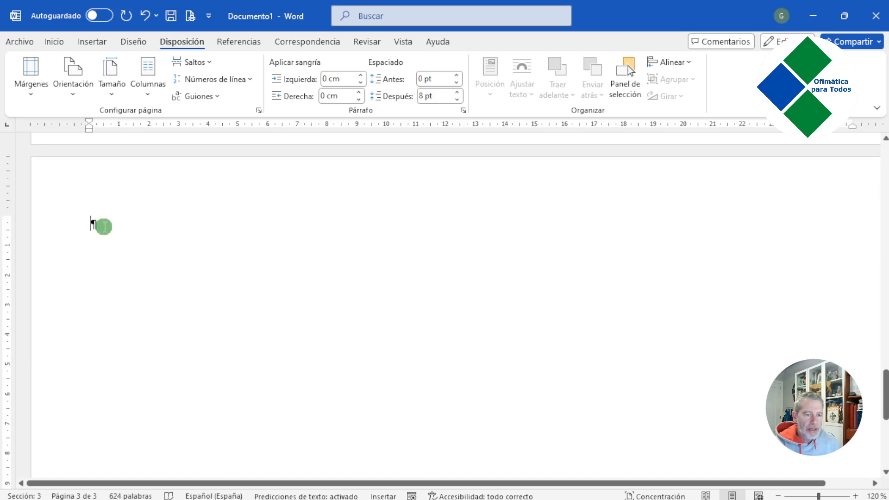
pyautogui.click(74, 88)
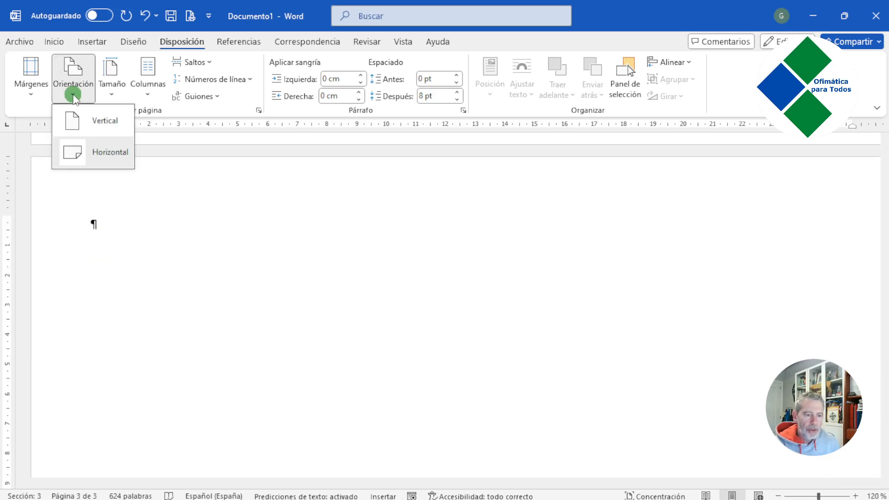
pyautogui.click(100, 126)
# Look through all the pages to compare the orientation of the three sections.
pyautogui.scroll(5, 537, 292)
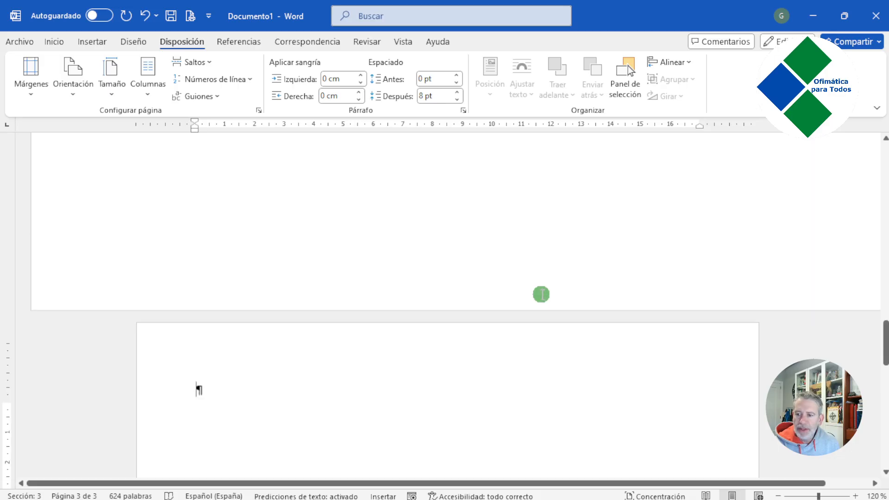
pyautogui.scroll(10, 542, 295)
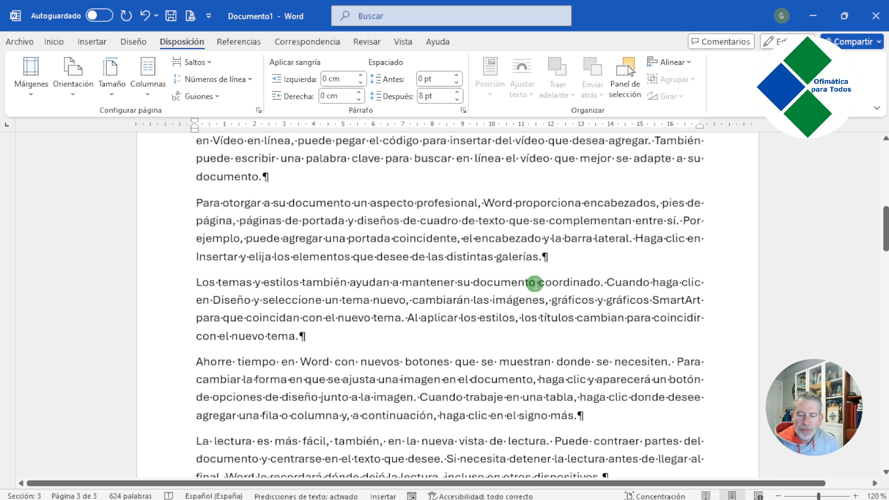
pyautogui.scroll(10, 378, 271)
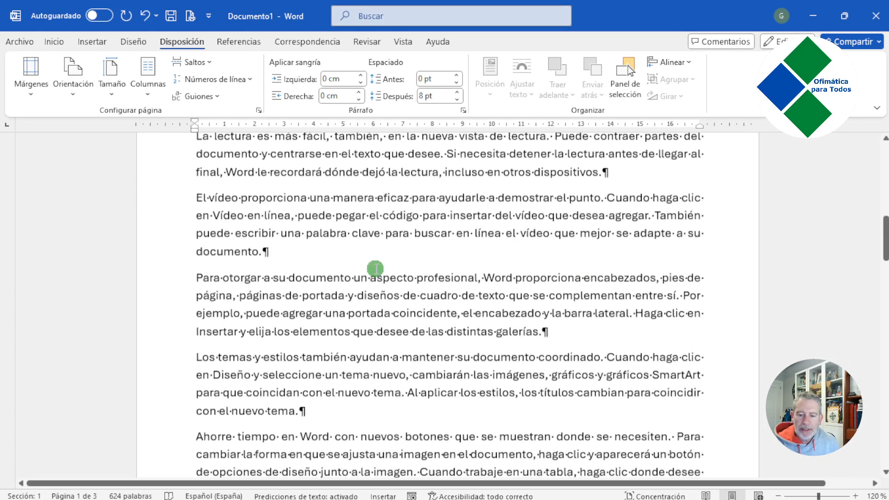
pyautogui.scroll(-10, 373, 266)
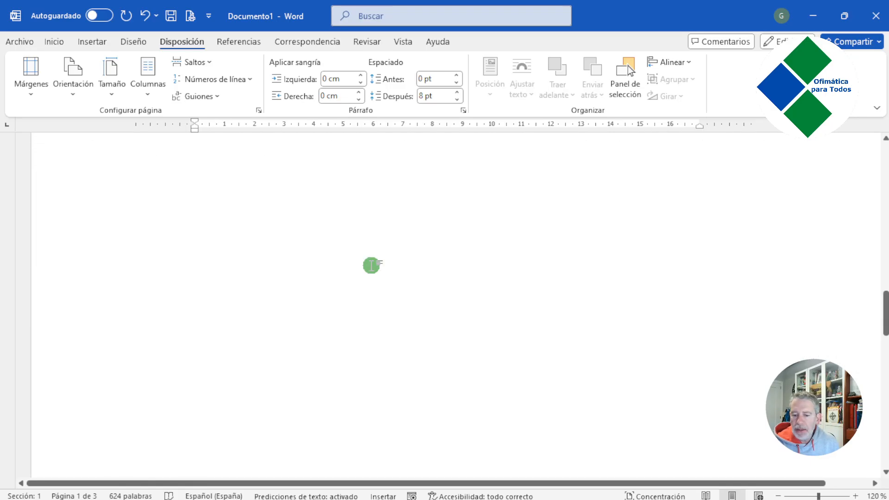
pyautogui.scroll(-5, 372, 266)
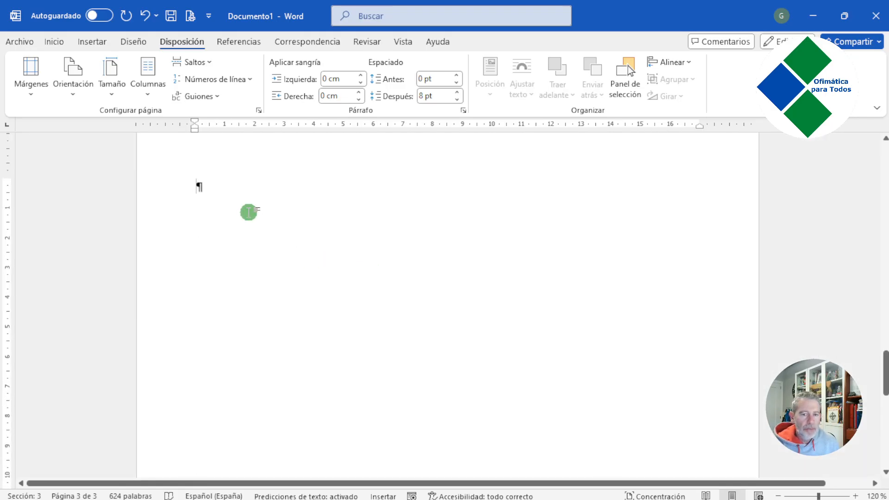
pyautogui.scroll(2, 254, 229)
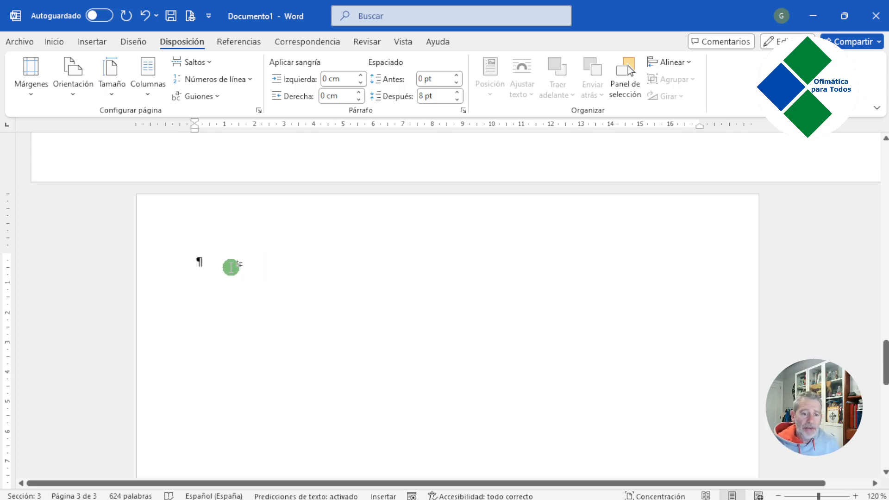
pyautogui.scroll(2, 231, 267)
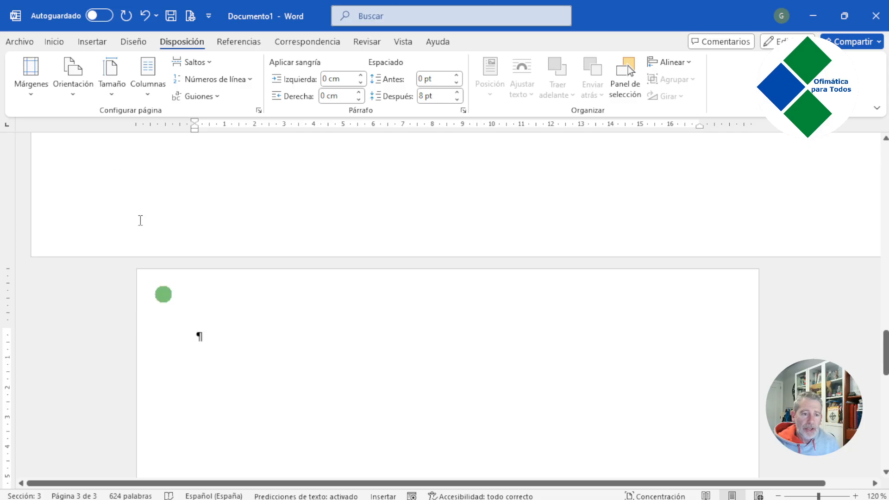
# Set the top and bottom margins of the section on page three to 3 and its right margin to 3,5.
pyautogui.click(258, 111)
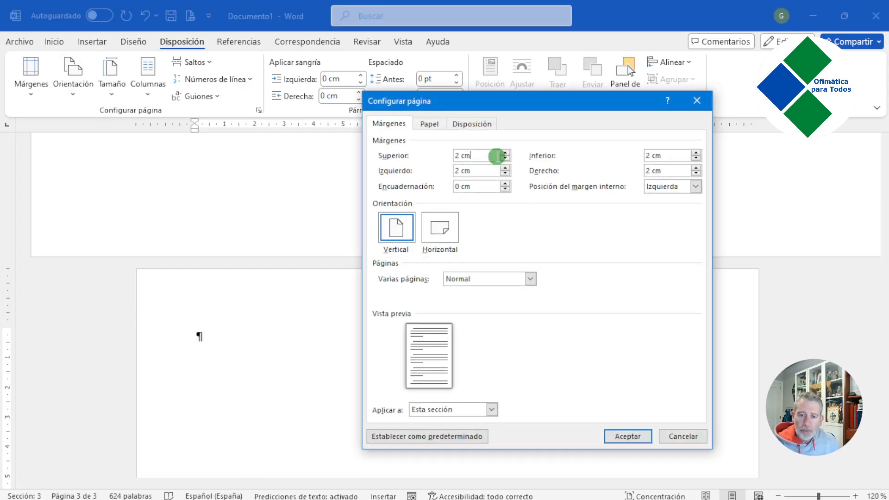
pyautogui.write('3')
pyautogui.moveTo(661, 153); pyautogui.dragTo(614, 170)
pyautogui.write('3')
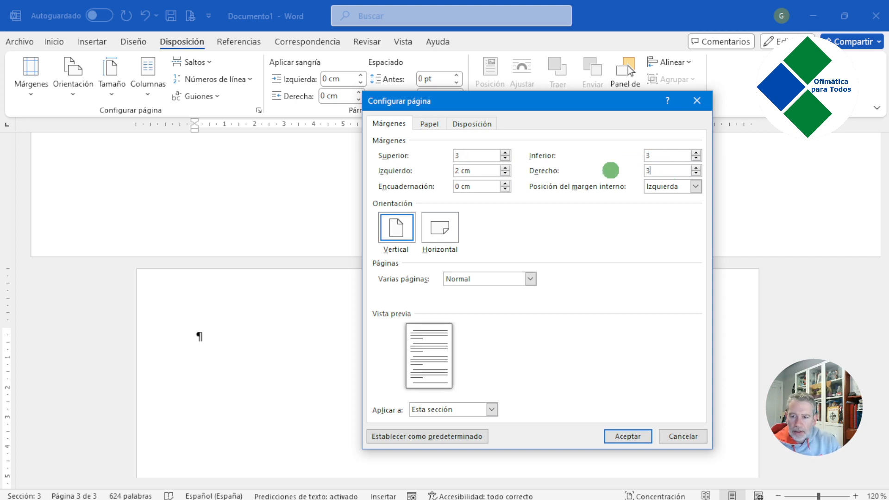
pyautogui.write('3,5')
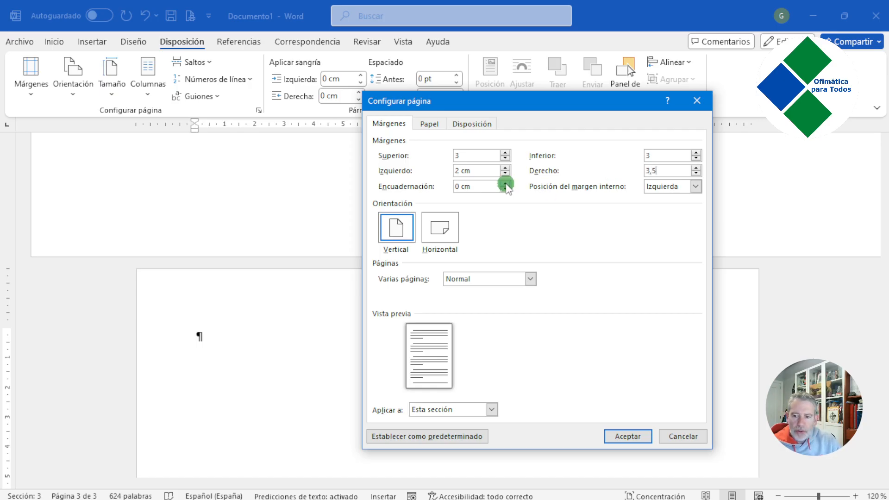
# Set the left margin of page three to 3,5 and apply the margin settings only to Esta sección.
pyautogui.moveTo(481, 171); pyautogui.dragTo(434, 174)
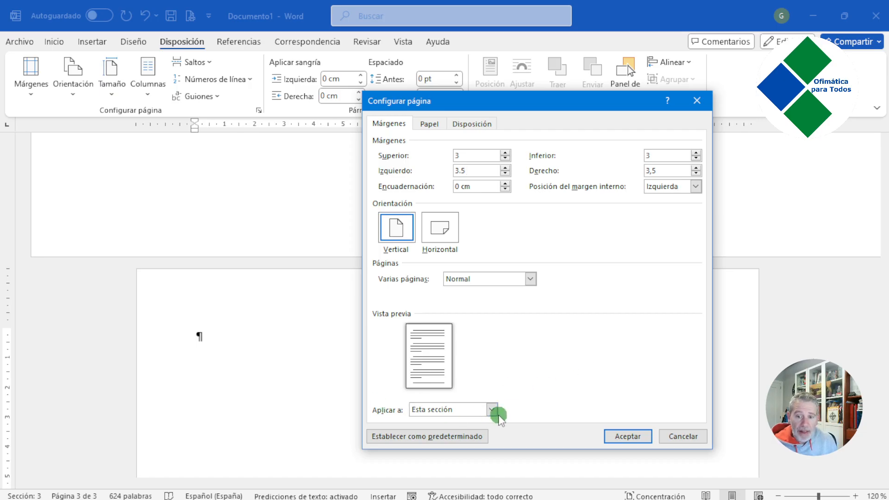
pyautogui.click(461, 170)
pyautogui.write('3,5')
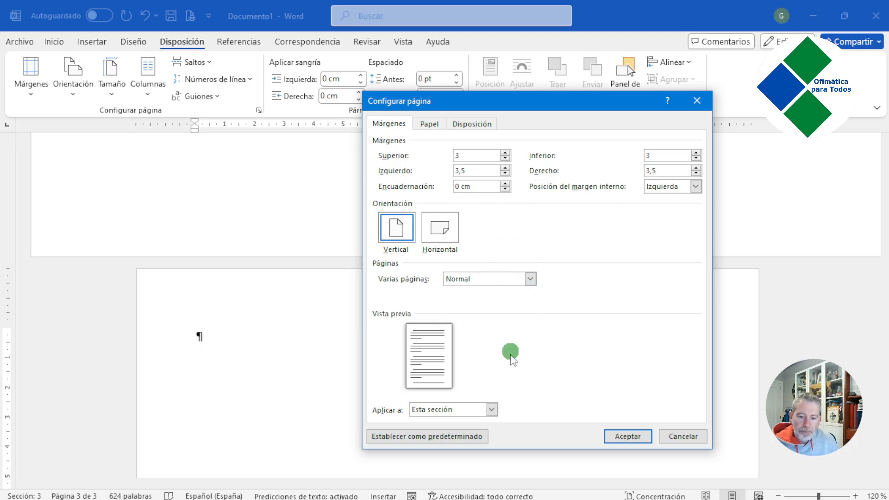
pyautogui.click(492, 409)
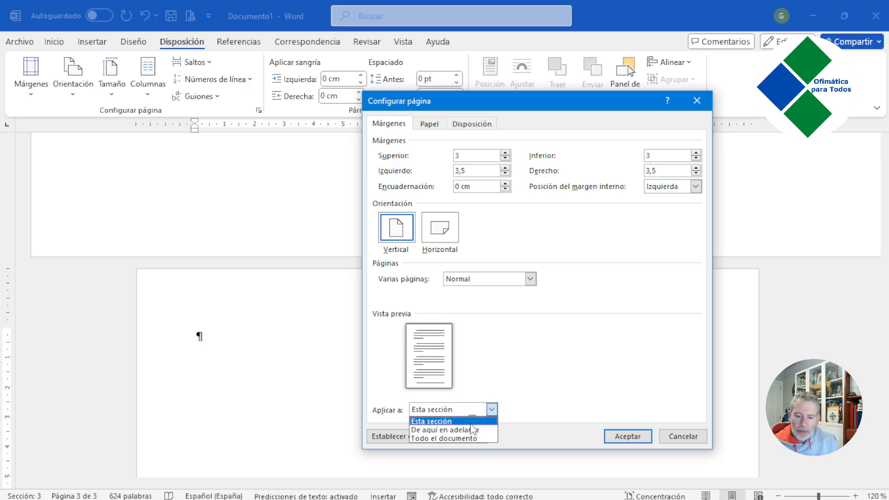
pyautogui.click(455, 421)
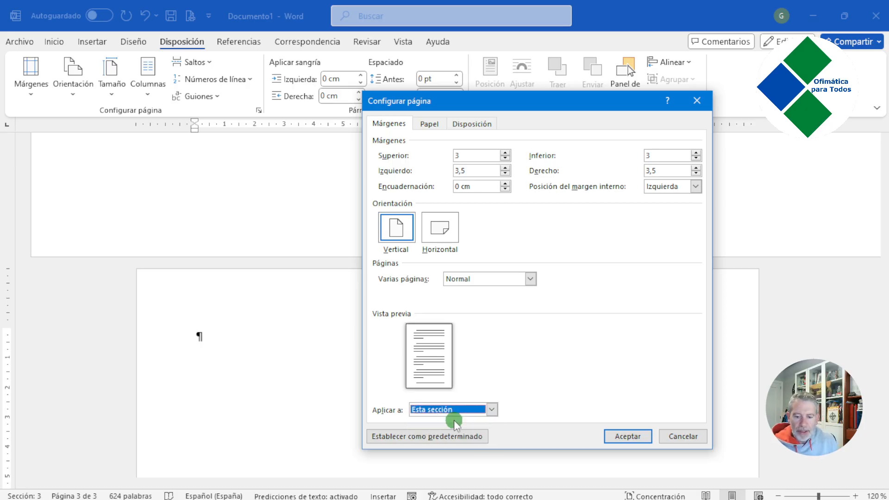
pyautogui.click(638, 436)
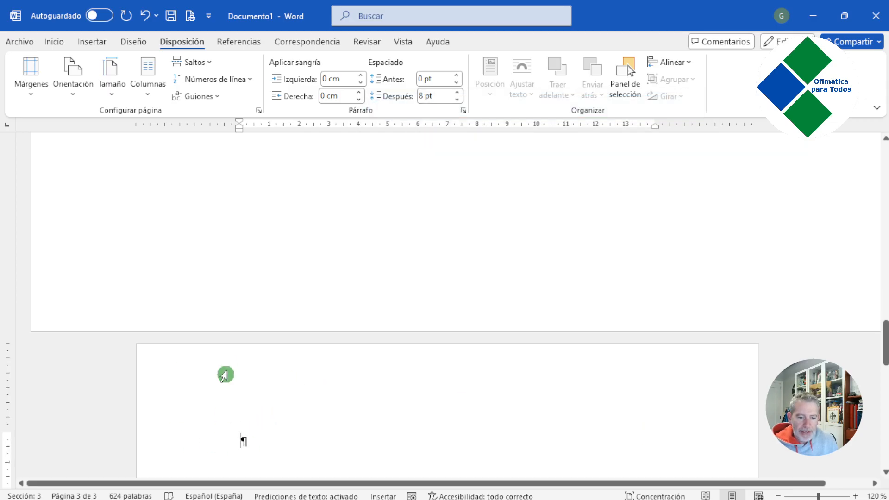
# Look back through the document from page three to page one to compare the margins of its sections.
pyautogui.click(243, 443)
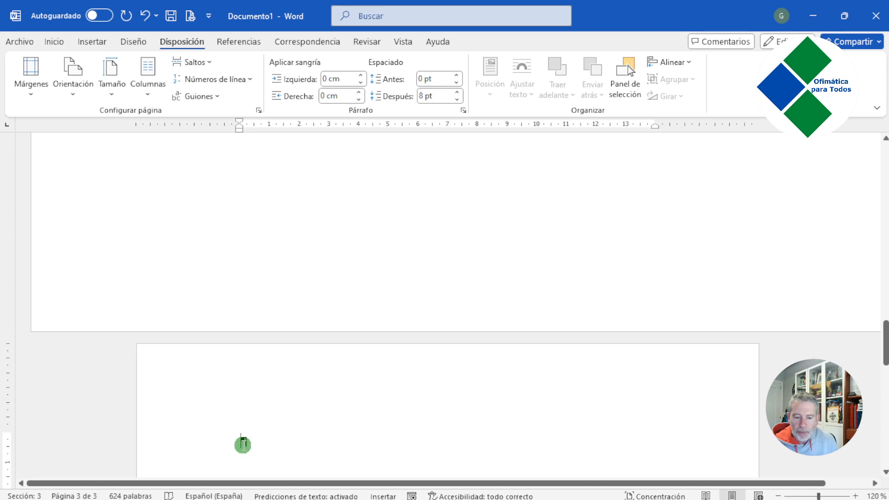
pyautogui.scroll(5, 648, 259)
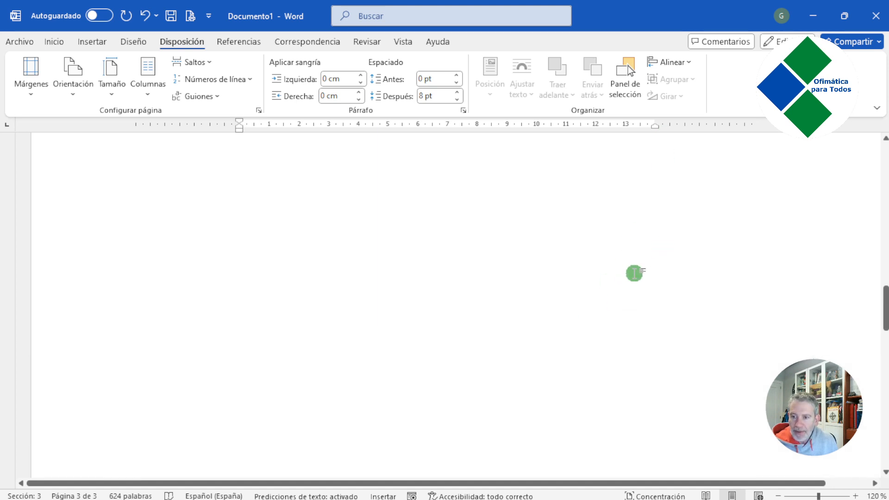
pyautogui.scroll(6, 631, 274)
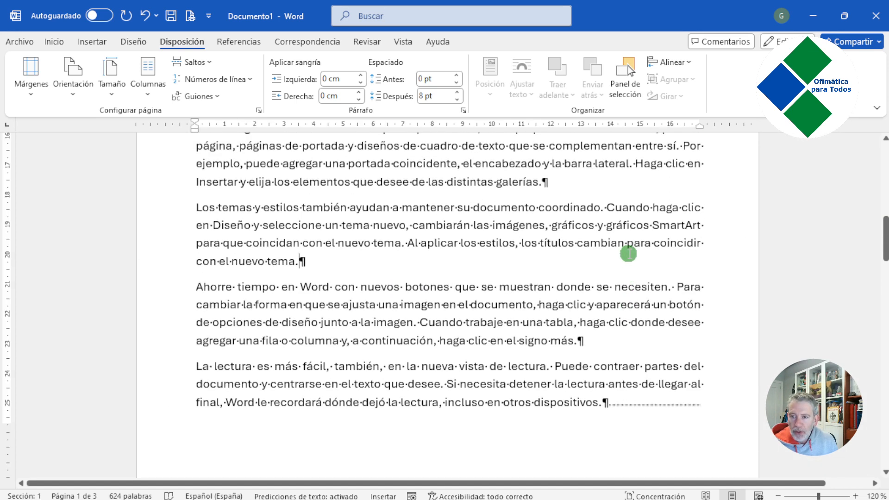
pyautogui.scroll(5, 350, 297)
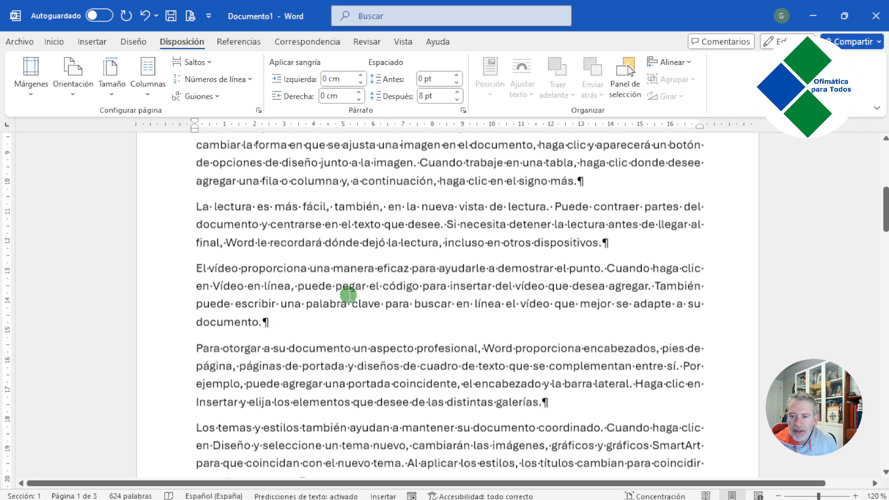
pyautogui.scroll(2, 345, 297)
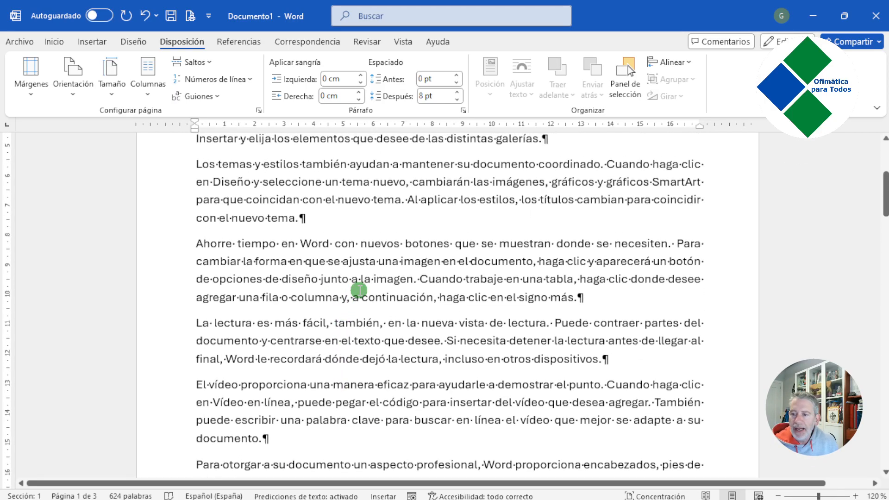
pyautogui.scroll(4, 465, 304)
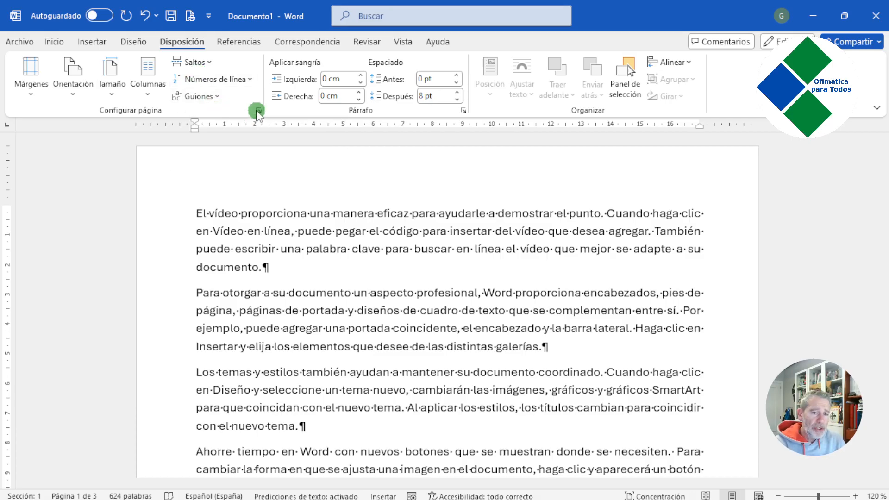
# Review the available page orientations and the list of paper sizes without choosing any of them.
pyautogui.click(74, 94)
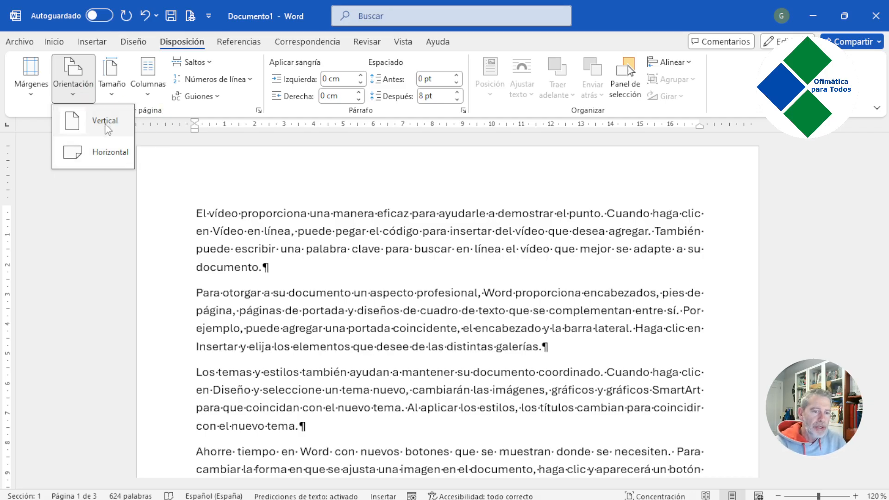
pyautogui.click(105, 95)
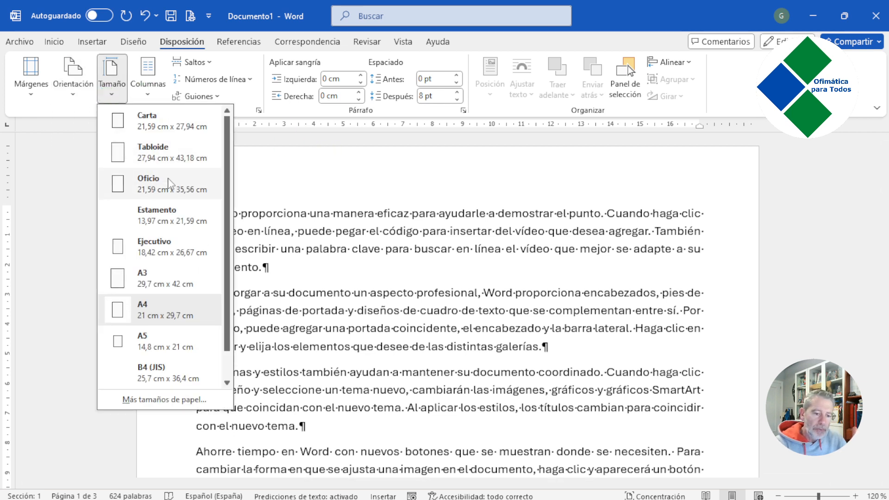
pyautogui.scroll(-1, 148, 180)
pyautogui.scroll(1, 155, 273)
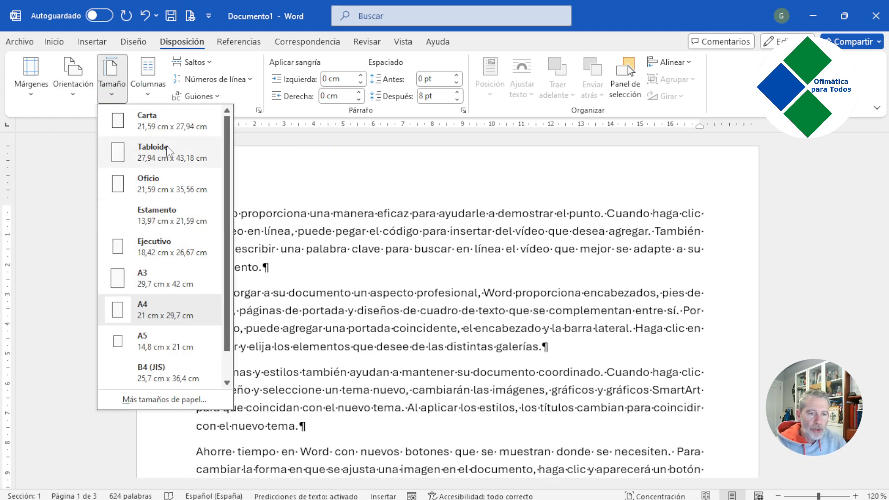
pyautogui.scroll(-1, 173, 185)
pyautogui.scroll(1, 169, 325)
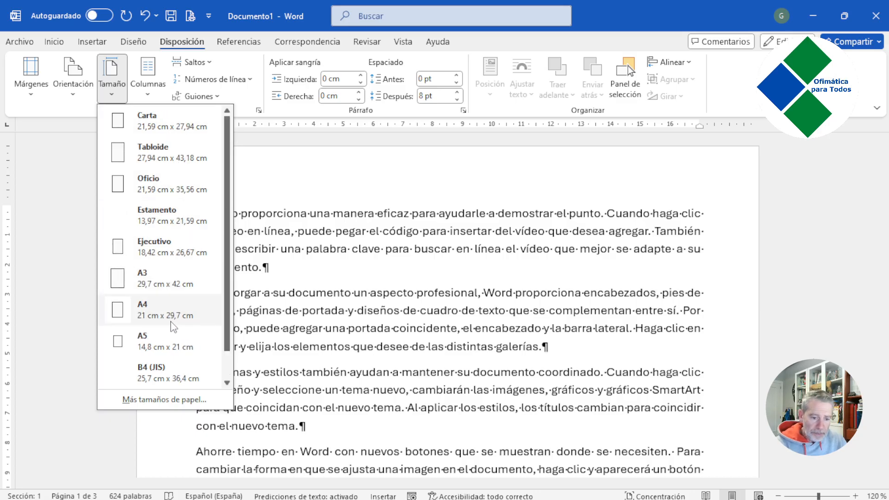
pyautogui.scroll(-1, 170, 222)
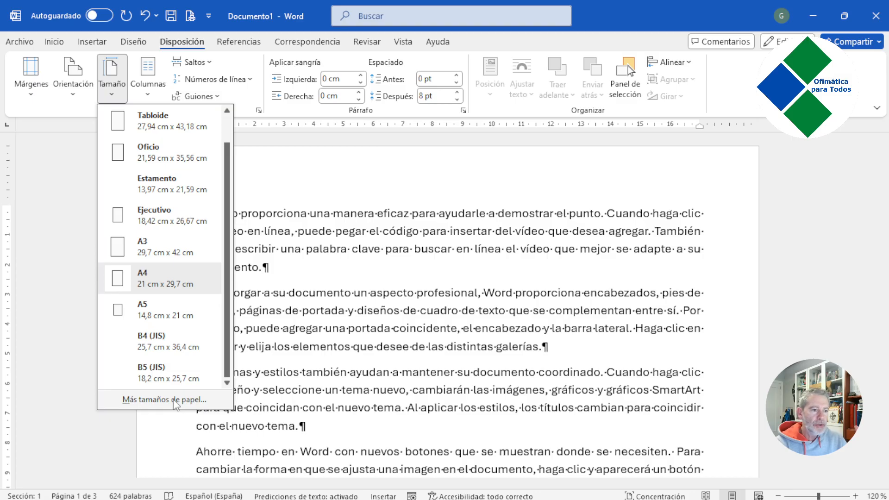
pyautogui.click(471, 313)
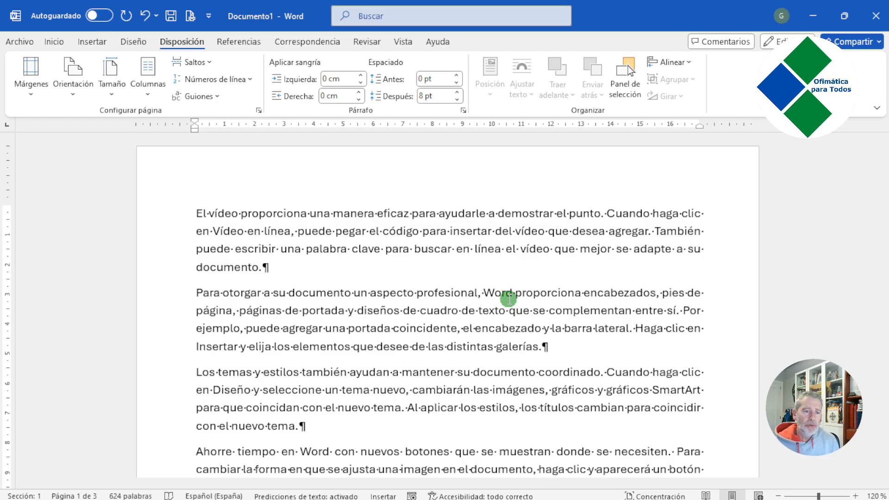
# Bring up the commands for inserting elements into the document.
pyautogui.click(100, 45)
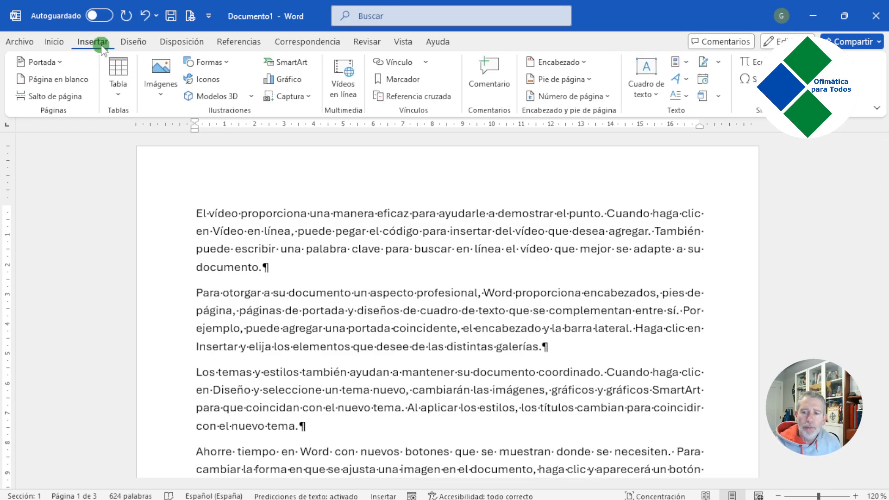